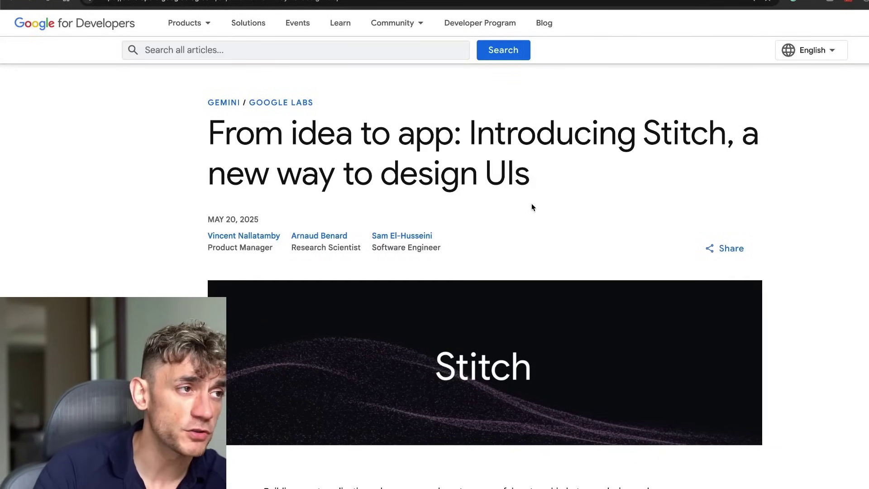
Open Stitch's New Design page from the link in the announcement post.
{"action": "left_click", "coordinate": [358, 2]}
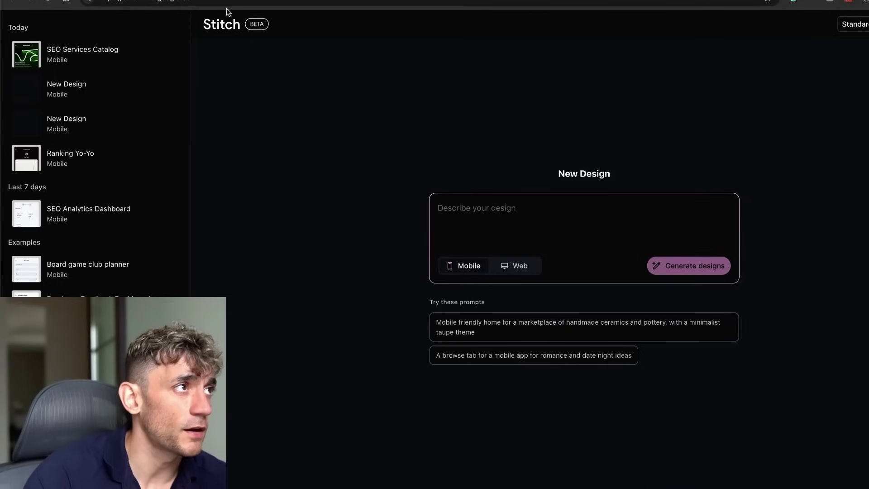
Toggle the new Stitch design to Web and back to Mobile.
{"action": "key", "text": "super+minus"}
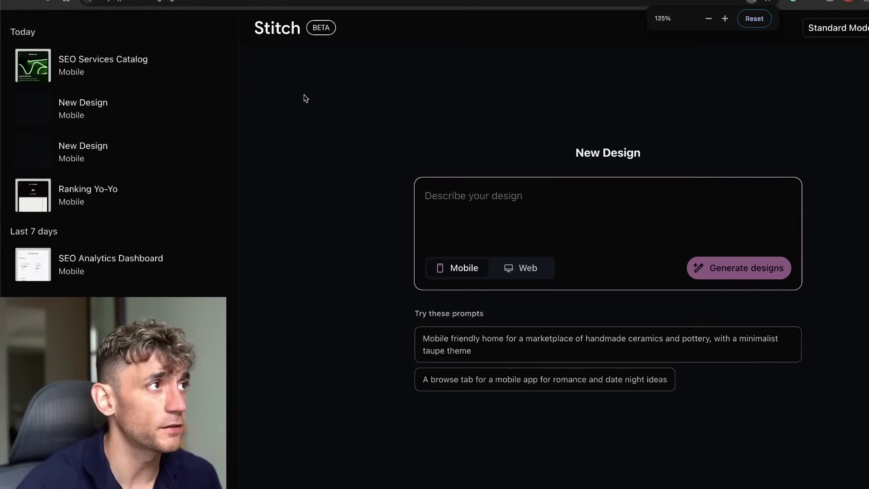
{"action": "key", "text": "ctrl+Tab"}
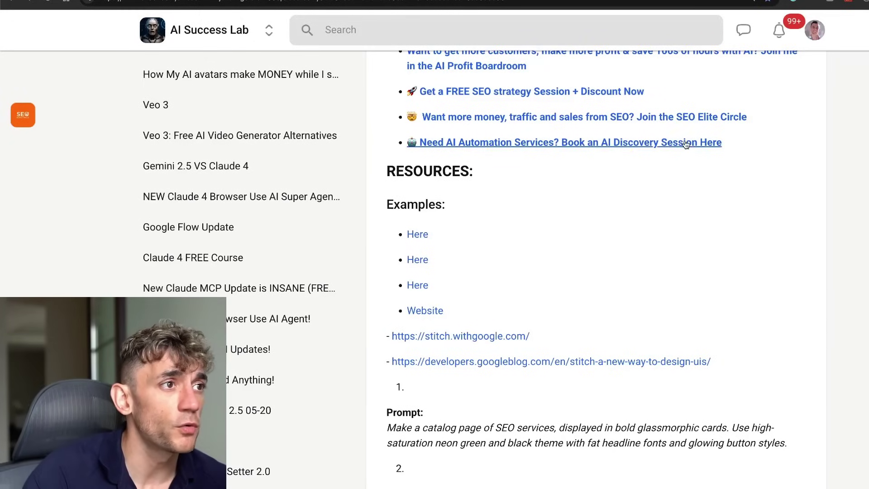
{"action": "scroll", "coordinate": [389, 53], "scroll_direction": "up", "scroll_amount": 2}
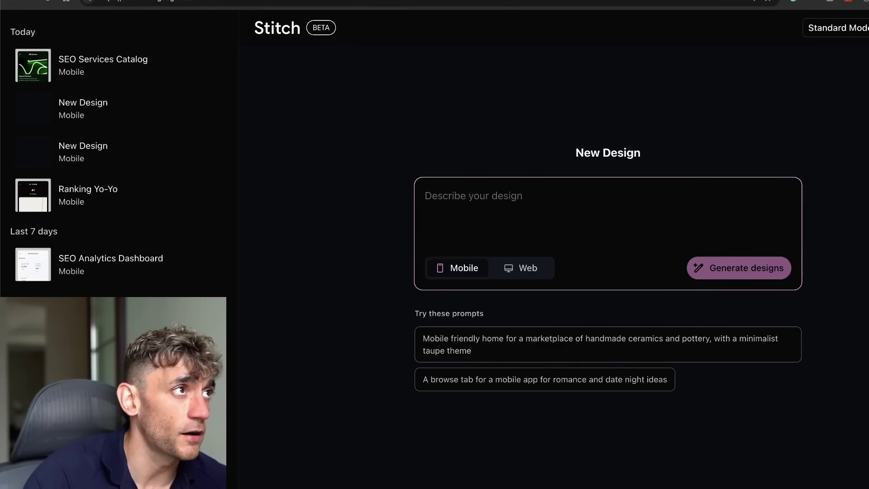
{"action": "left_click", "coordinate": [522, 269]}
{"action": "left_click", "coordinate": [452, 278]}
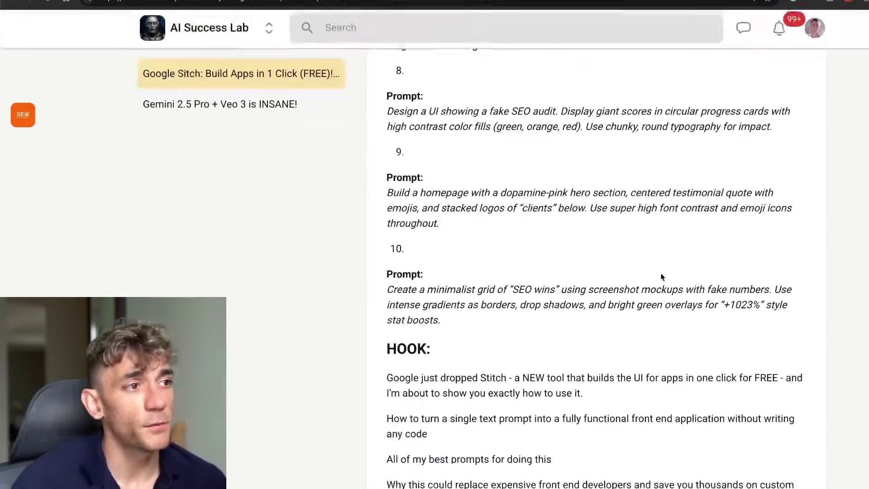
Take the SEO services catalog prompt from the lesson, delete 'green', and select it all.
{"action": "scroll", "coordinate": [453, 248], "scroll_direction": "up", "scroll_amount": 15}
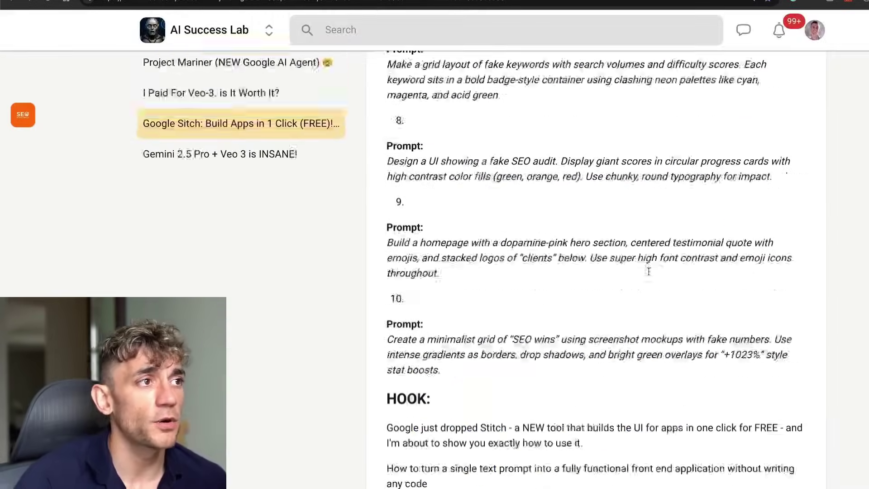
{"action": "scroll", "coordinate": [452, 249], "scroll_direction": "up", "scroll_amount": 2}
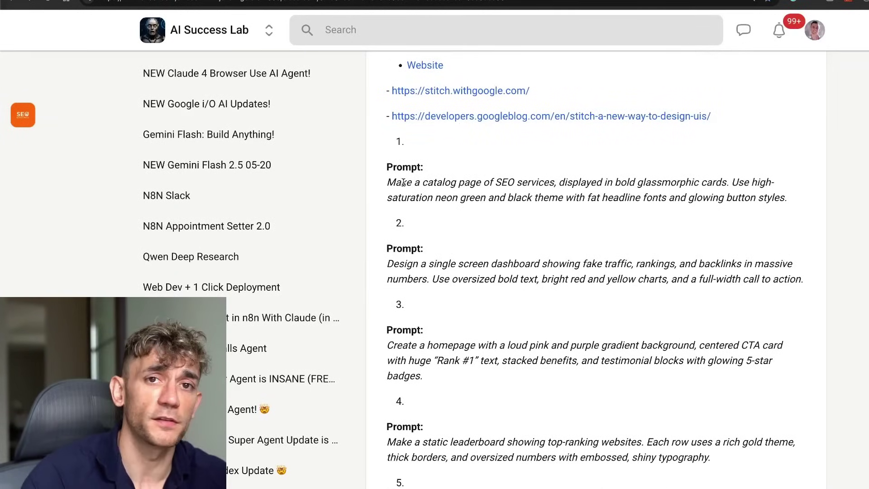
{"action": "triple_click", "coordinate": [422, 189]}
{"action": "left_click_drag", "start_coordinate": [390, 182], "coordinate": [841, 197]}
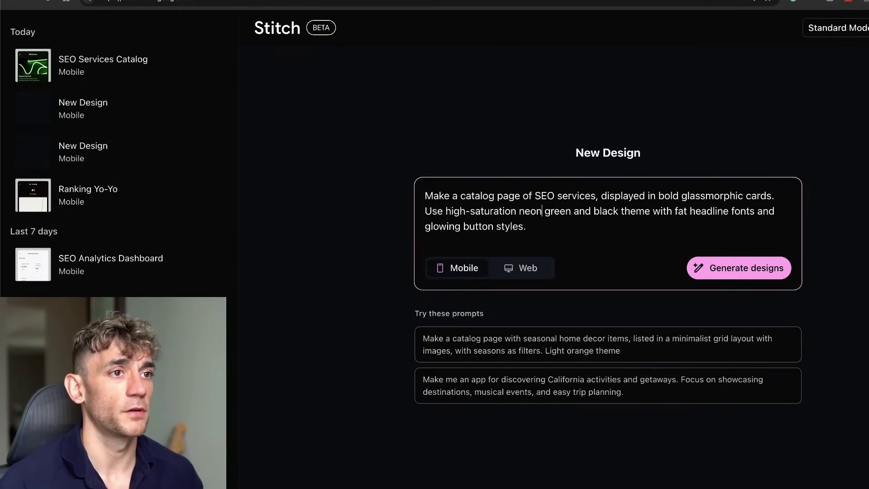
{"action": "key", "text": "Delete"}
{"action": "key", "text": "Delete"}
{"action": "key", "text": "Delete"}
{"action": "key", "text": "Delete"}
{"action": "key", "text": "Delete"}
{"action": "key", "text": "Delete"}
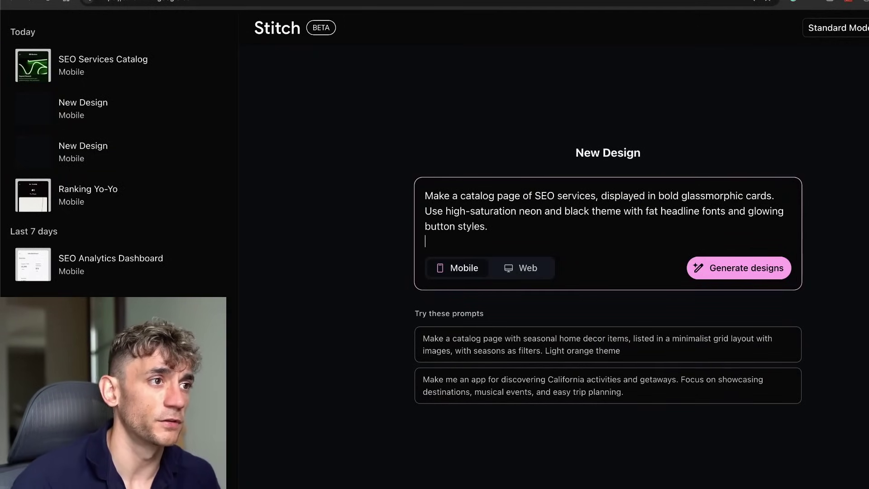
{"action": "key", "text": "super+a"}
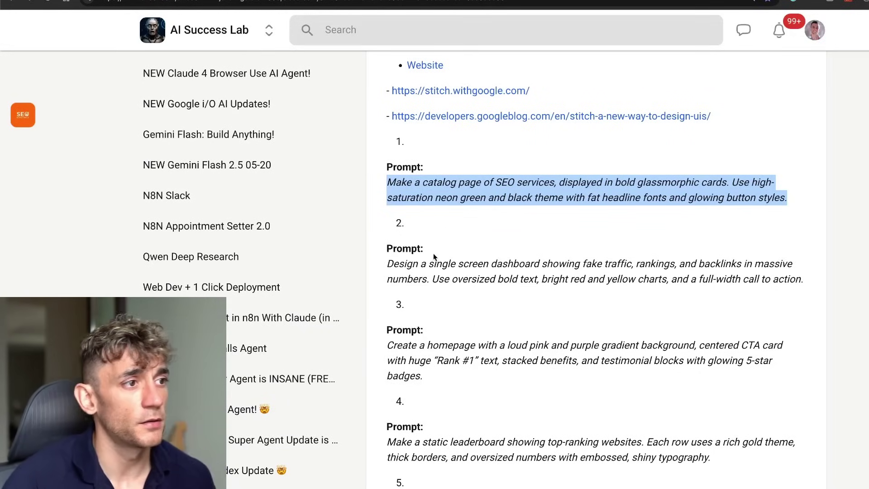
Paste the traffic, rankings and backlinks dashboard prompt into Stitch and generate a Web design.
{"action": "left_click_drag", "start_coordinate": [804, 279], "coordinate": [419, 234]}
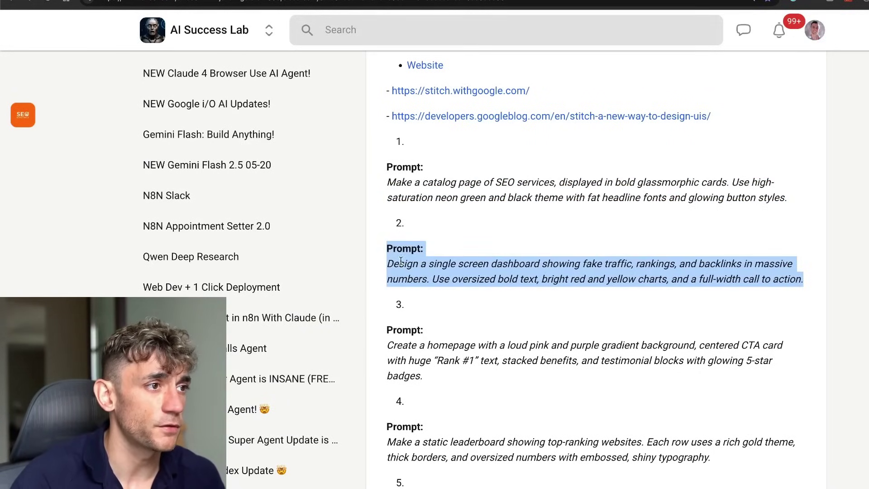
{"action": "left_click_drag", "start_coordinate": [401, 262], "coordinate": [809, 279]}
{"action": "key", "text": "ctrl+c"}
{"action": "key", "text": "ctrl+Tab"}
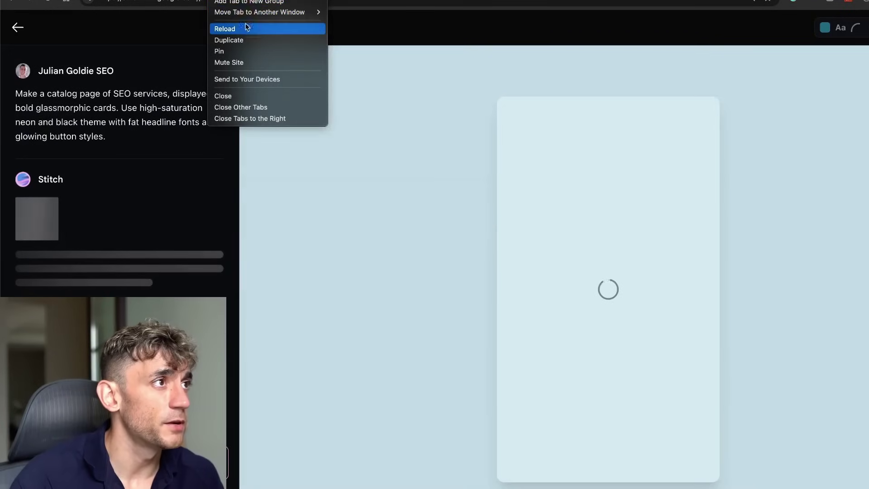
{"action": "left_click", "coordinate": [243, 27]}
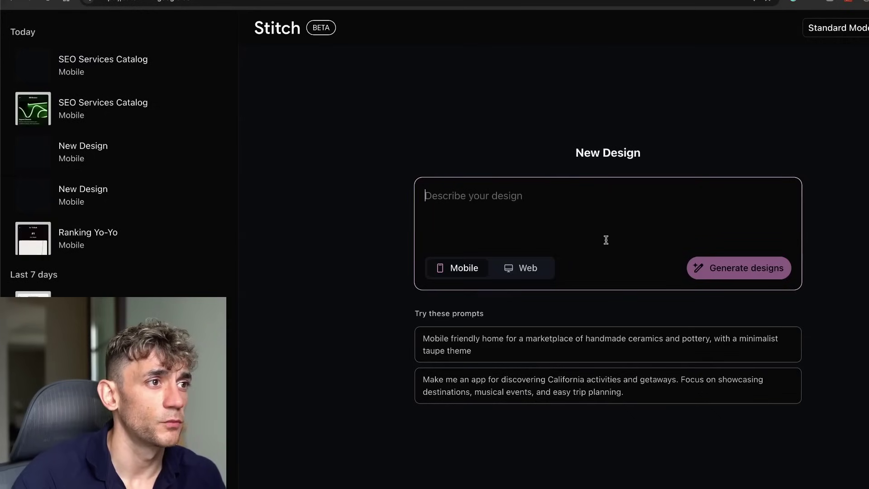
{"action": "left_click", "coordinate": [521, 268]}
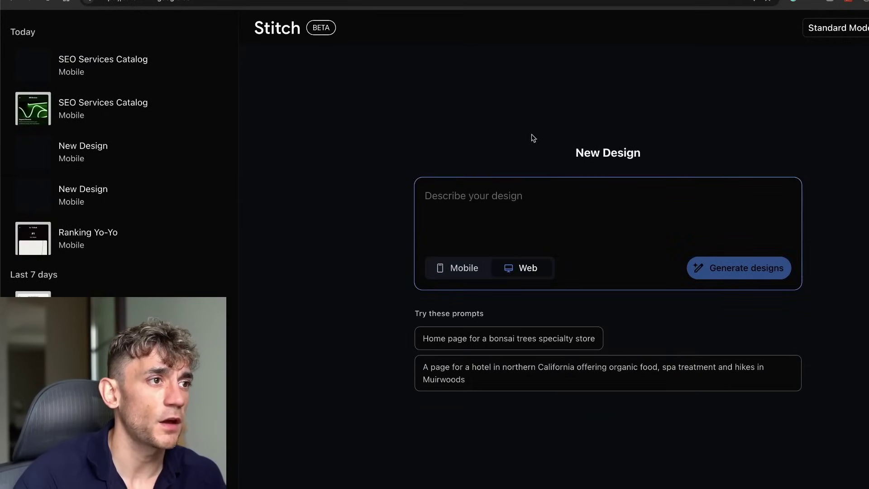
{"action": "left_click", "coordinate": [532, 195]}
{"action": "key", "text": "ctrl+v"}
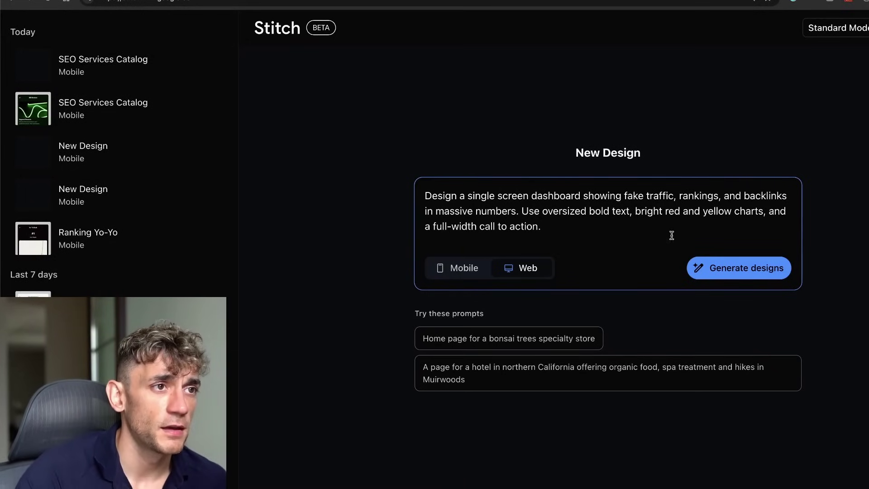
{"action": "left_click", "coordinate": [730, 271]}
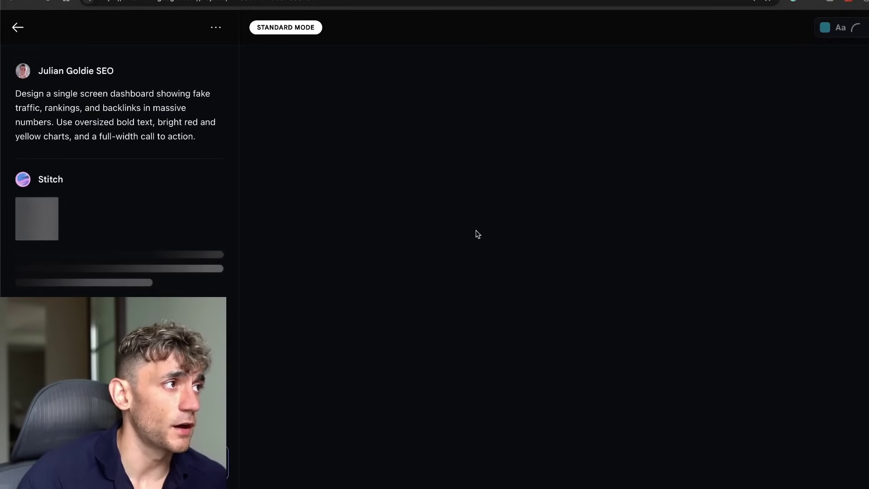
Select the pink-and-purple homepage prompt (prompt 3) in the Skool lesson.
{"action": "left_click_drag", "start_coordinate": [13, 93], "coordinate": [209, 148]}
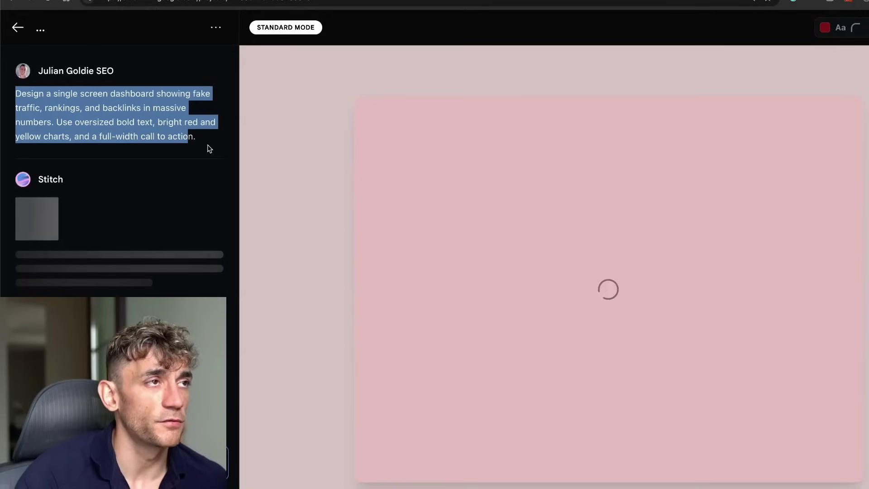
{"action": "left_click", "coordinate": [299, 161]}
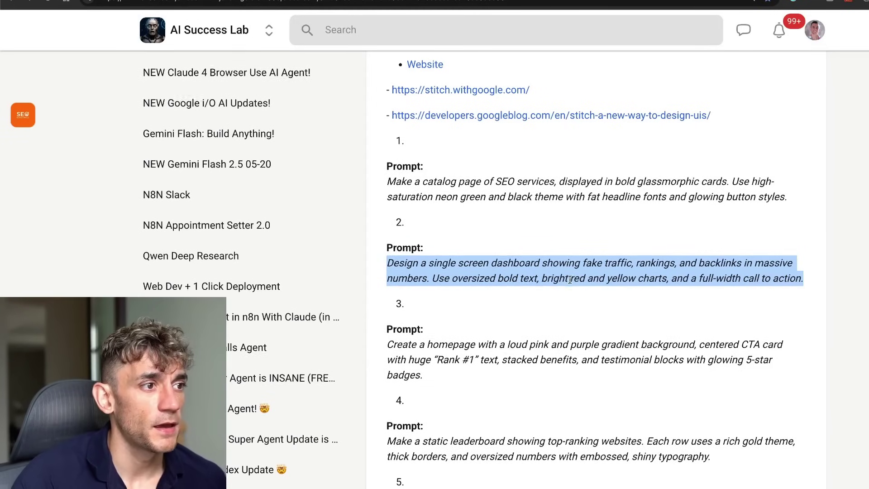
{"action": "scroll", "coordinate": [429, 206], "scroll_direction": "down", "scroll_amount": 3}
{"action": "triple_click", "coordinate": [430, 203]}
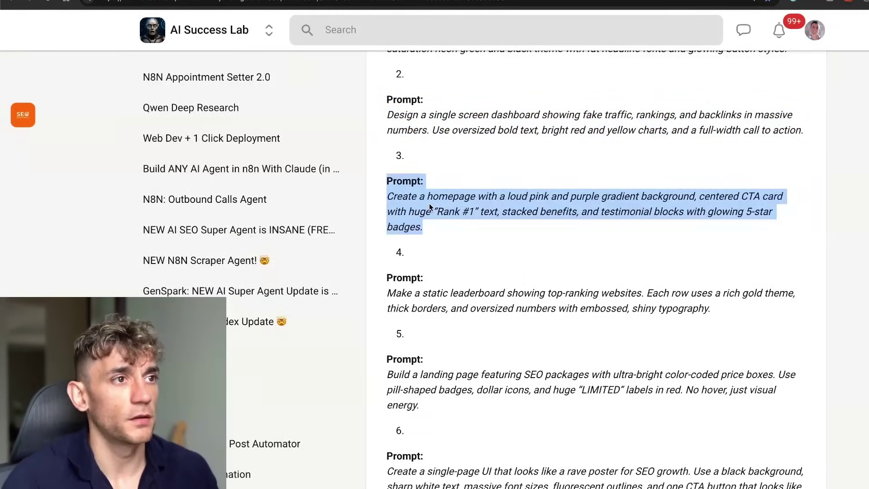
{"action": "left_click_drag", "start_coordinate": [387, 196], "coordinate": [443, 227]}
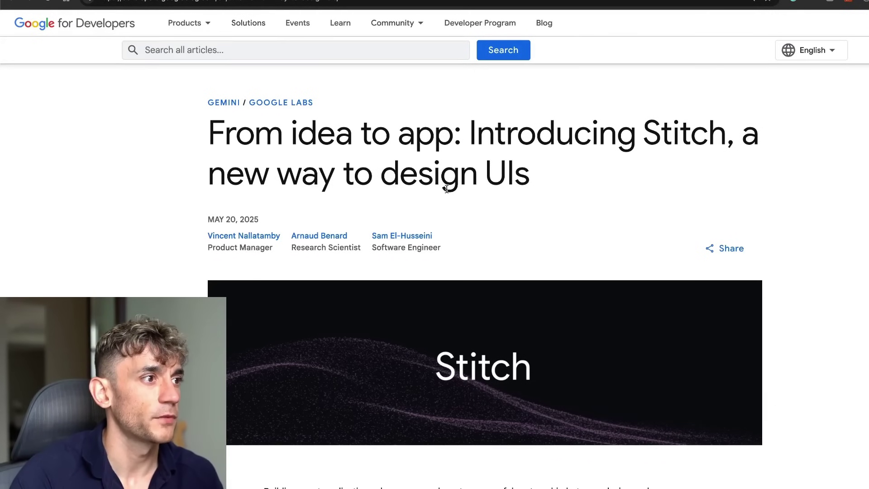
Skim the blog's Stitch features, highlighting natural-language and image generation, with the text enlarged.
{"action": "scroll", "coordinate": [462, 203], "scroll_direction": "down", "scroll_amount": 5}
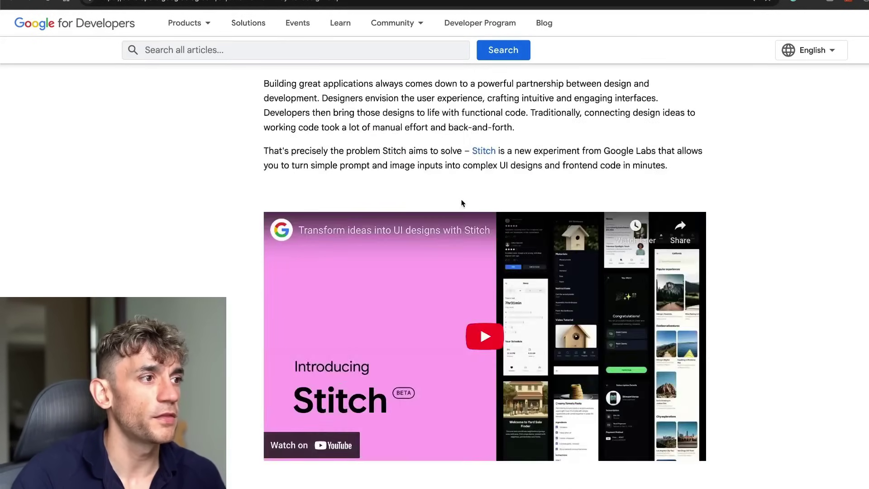
{"action": "scroll", "coordinate": [462, 203], "scroll_direction": "down", "scroll_amount": 2}
{"action": "scroll", "coordinate": [466, 209], "scroll_direction": "down", "scroll_amount": 10}
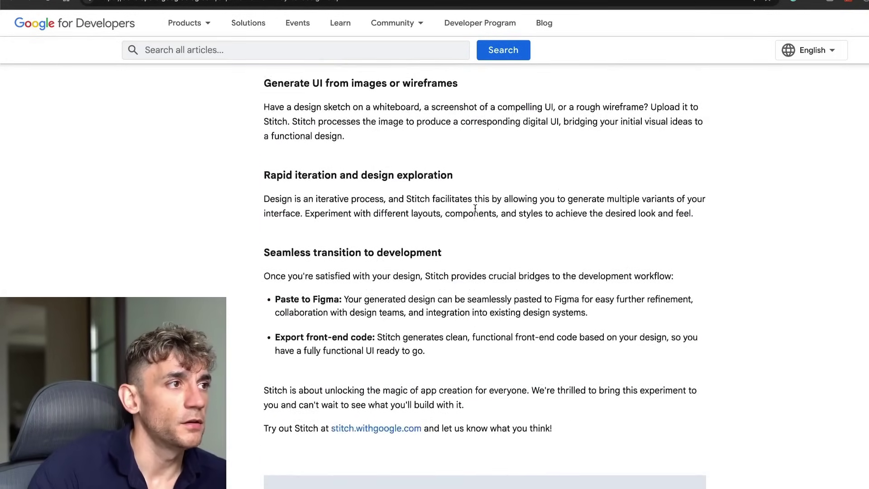
{"action": "scroll", "coordinate": [476, 209], "scroll_direction": "up", "scroll_amount": 4}
{"action": "left_click_drag", "start_coordinate": [266, 163], "coordinate": [558, 324]}
{"action": "scroll", "coordinate": [532, 292], "scroll_direction": "down", "scroll_amount": 1}
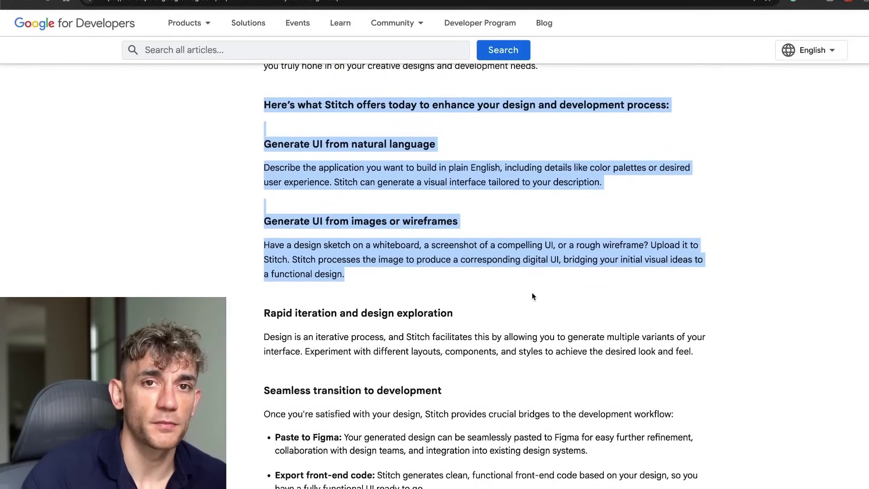
{"action": "scroll", "coordinate": [532, 294], "scroll_direction": "down", "scroll_amount": 5}
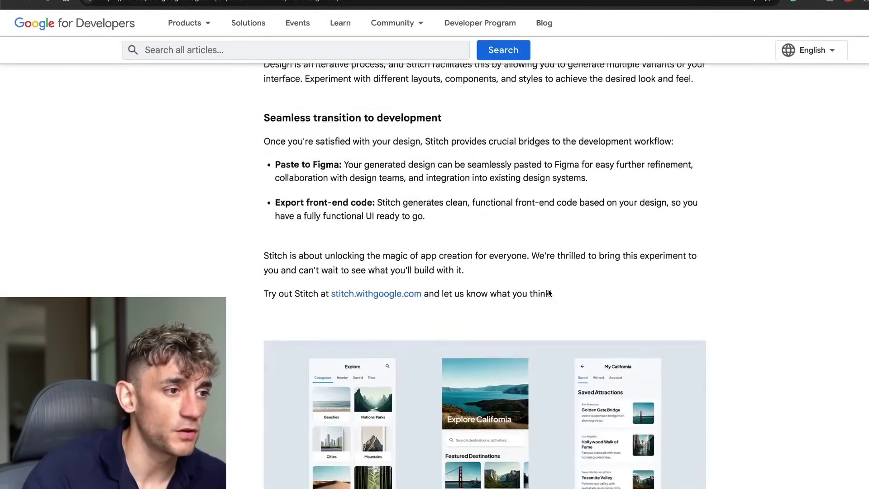
{"action": "scroll", "coordinate": [549, 292], "scroll_direction": "down", "scroll_amount": 4}
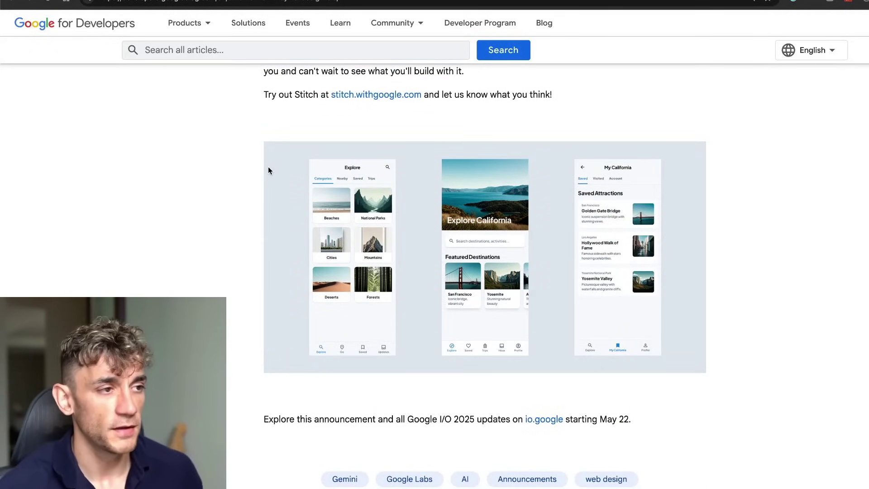
{"action": "key", "text": "super+plus"}
{"action": "key", "text": "super+plus"}
{"action": "key", "text": "super+plus"}
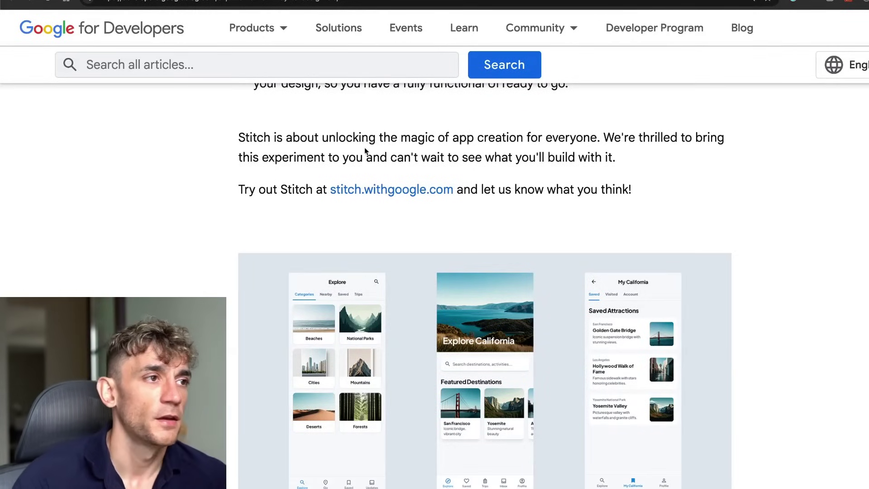
{"action": "scroll", "coordinate": [586, 244], "scroll_direction": "down", "scroll_amount": 10}
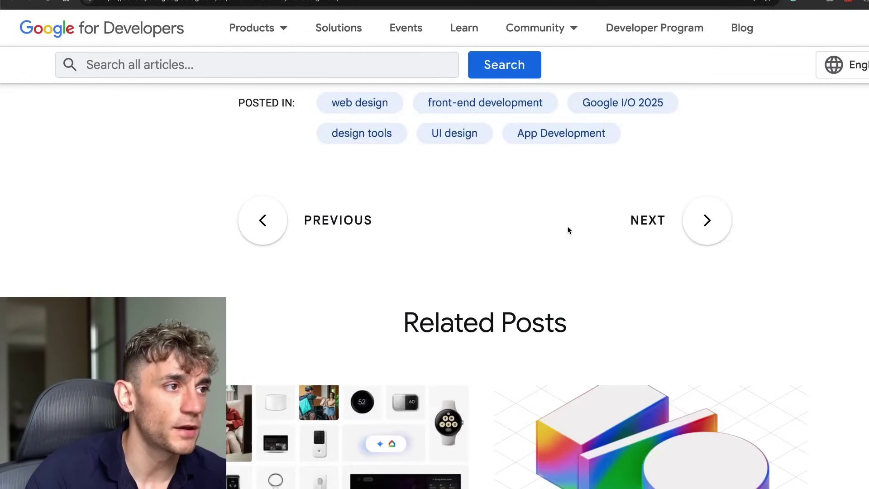
{"action": "scroll", "coordinate": [557, 227], "scroll_direction": "up", "scroll_amount": 15}
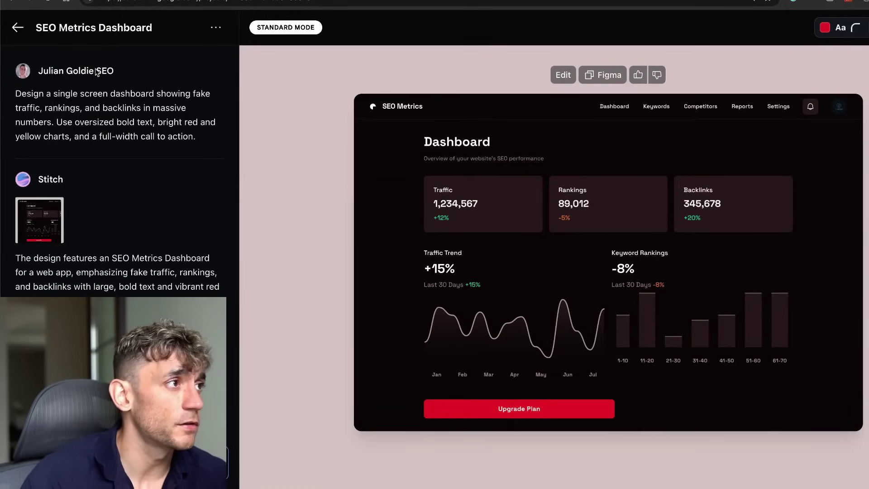
Preview the SEO Metrics dashboard full-size and inspect its generated code.
{"action": "left_click_drag", "start_coordinate": [16, 94], "coordinate": [211, 147]}
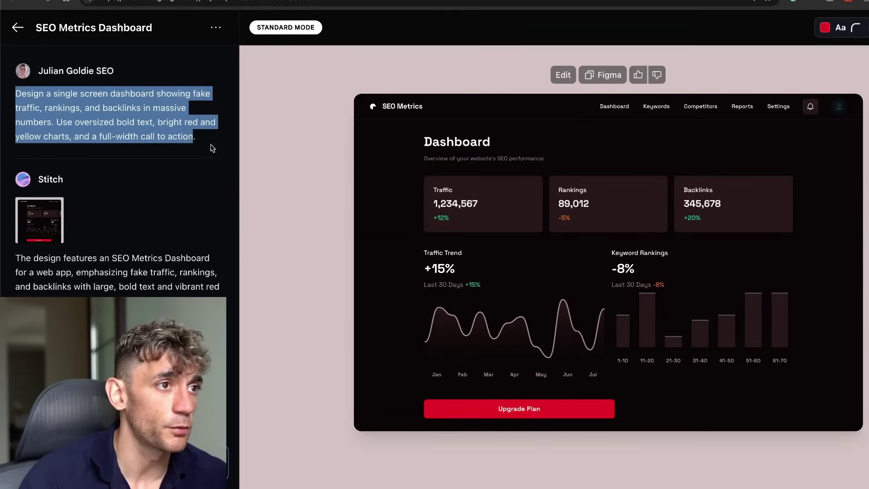
{"action": "left_click", "coordinate": [499, 231]}
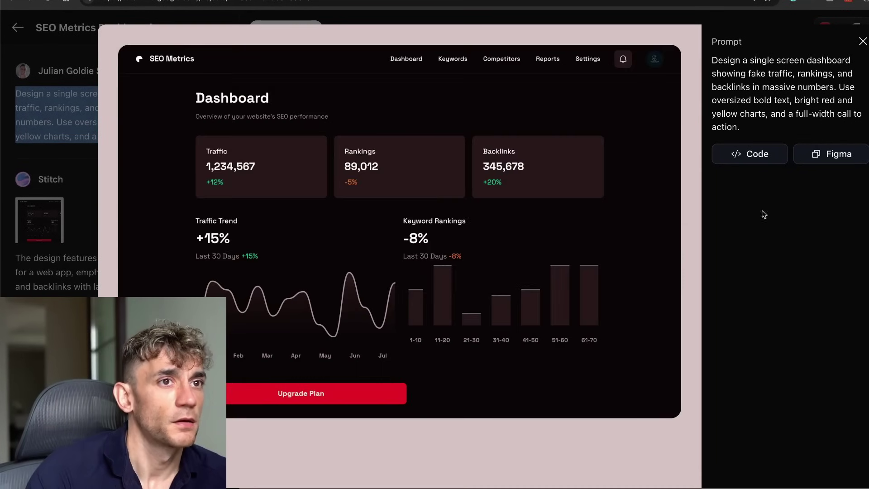
{"action": "left_click", "coordinate": [757, 156]}
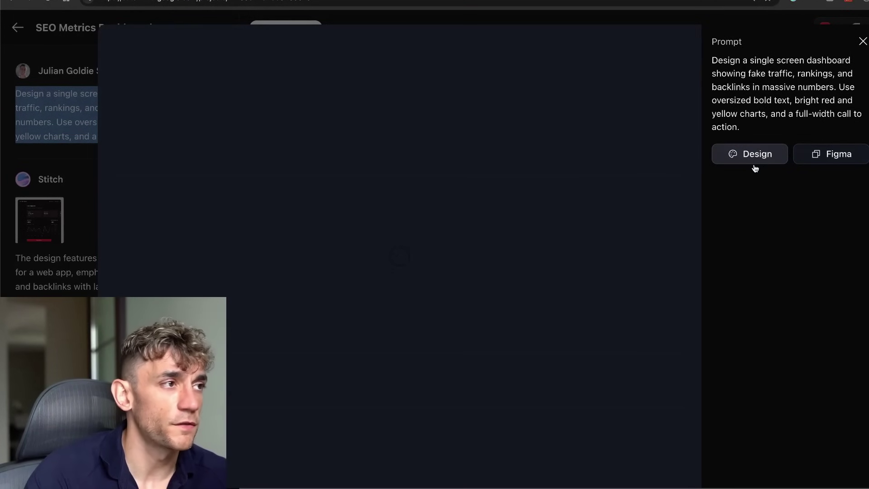
{"action": "scroll", "coordinate": [636, 125], "scroll_direction": "down", "scroll_amount": 20}
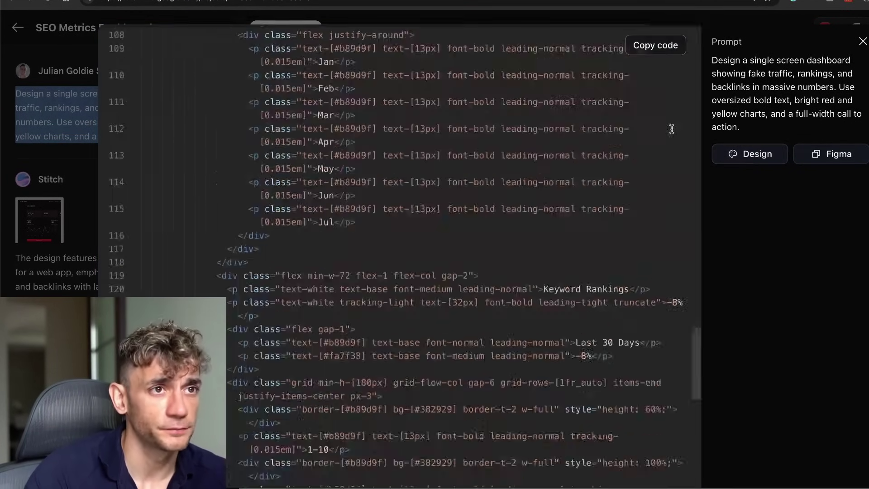
{"action": "scroll", "coordinate": [672, 129], "scroll_direction": "down", "scroll_amount": 5}
{"action": "left_click", "coordinate": [750, 154]}
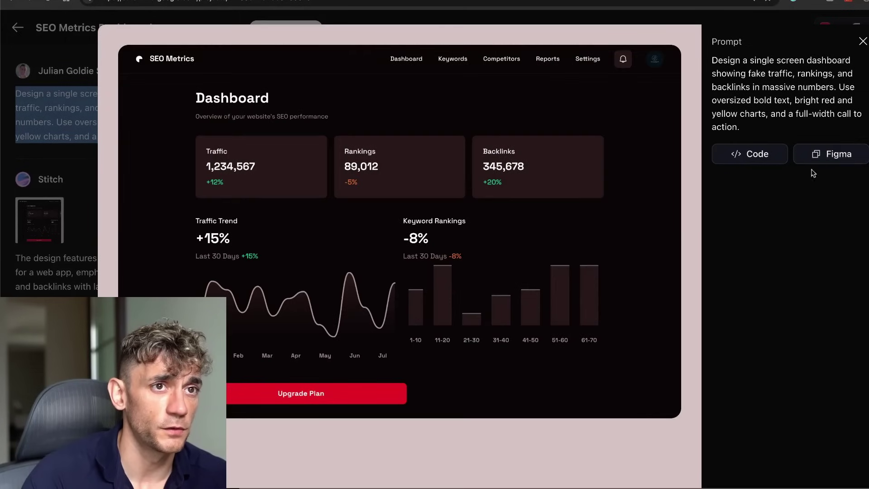
Copy the dashboard design for Figma, copy its image, and save the image as a file.
{"action": "left_click", "coordinate": [838, 156]}
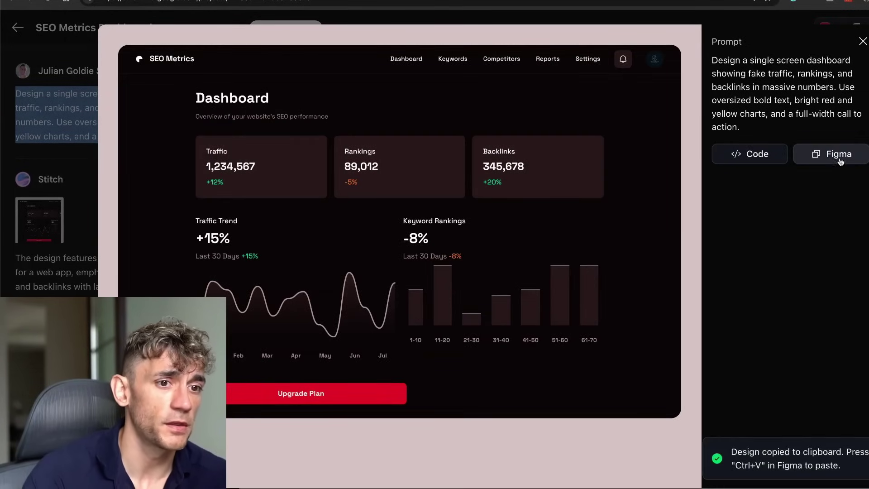
{"action": "right_click", "coordinate": [320, 241]}
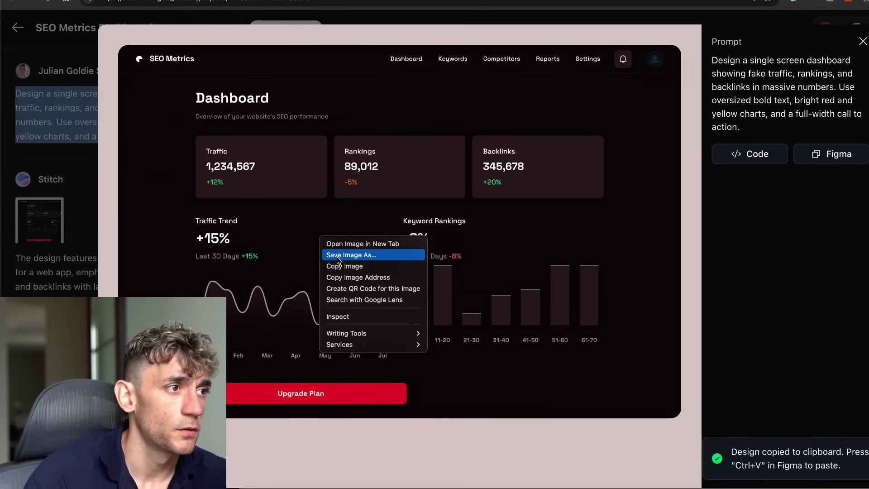
{"action": "left_click", "coordinate": [341, 268]}
{"action": "right_click", "coordinate": [594, 131]}
{"action": "left_click", "coordinate": [602, 159]}
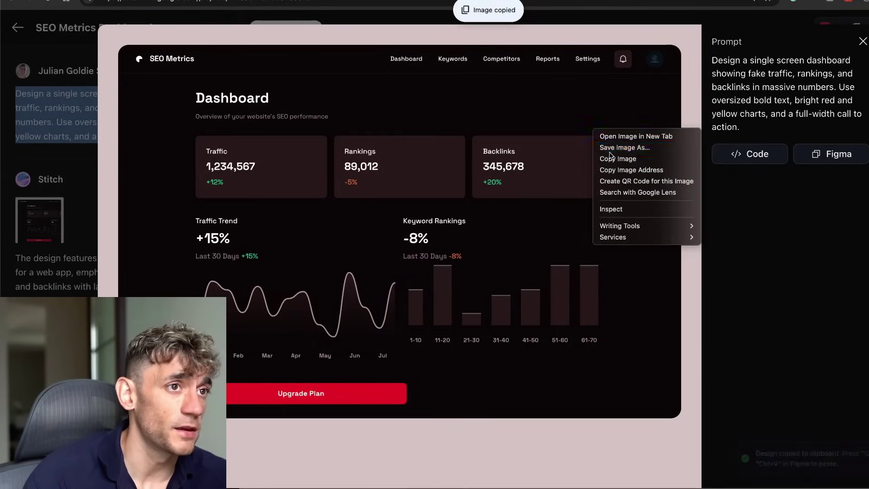
{"action": "right_click", "coordinate": [543, 159]}
{"action": "left_click", "coordinate": [566, 186]}
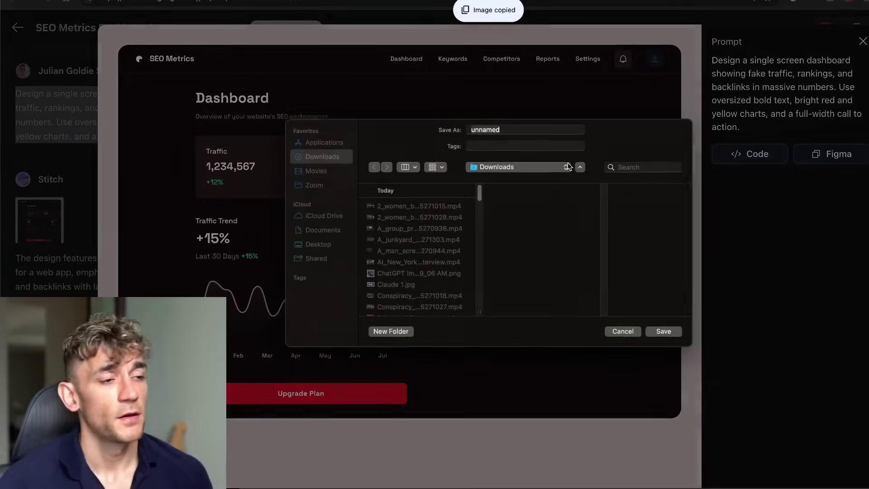
{"action": "type", "text": "fire"}
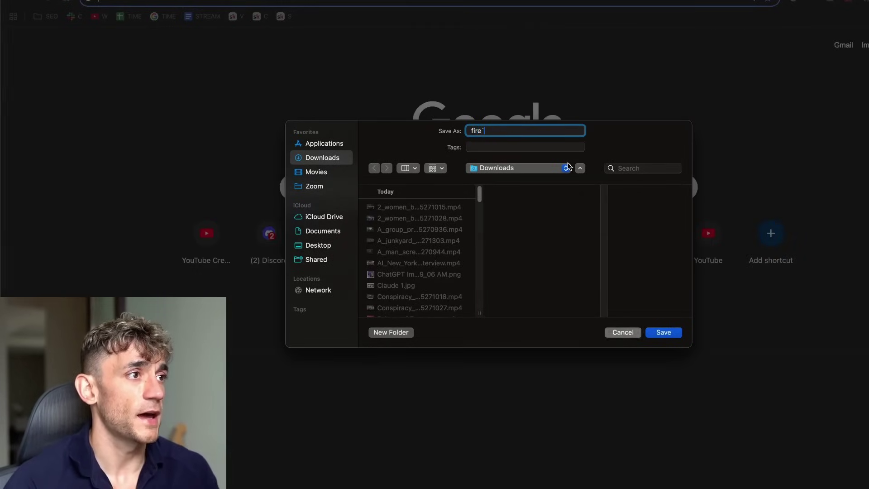
{"action": "key", "text": "Return"}
Go to Firebase Studio and delete the ReflexAI Journal workspace.
{"action": "type", "text": "firea"}
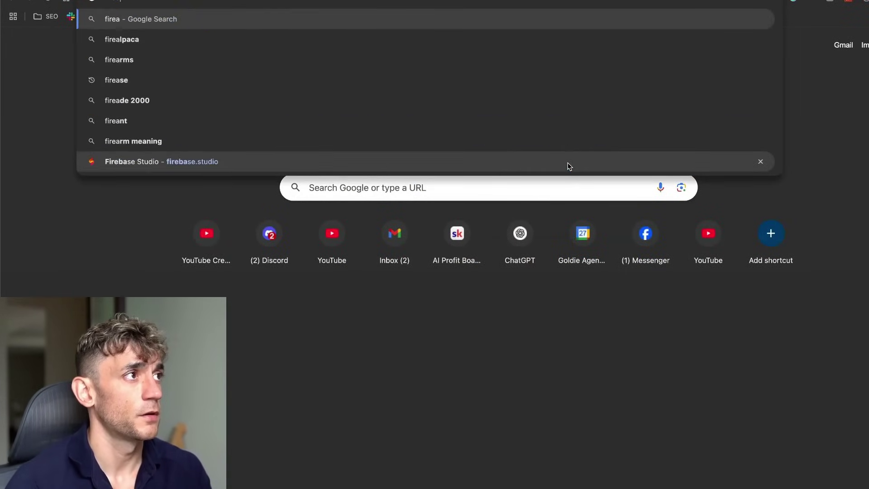
{"action": "key", "text": "Return"}
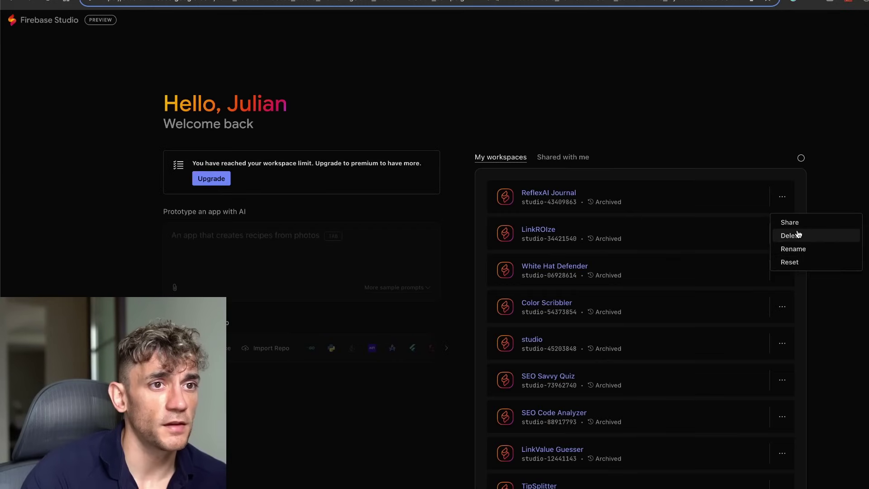
{"action": "left_click", "coordinate": [795, 235]}
{"action": "type", "text": "delete"}
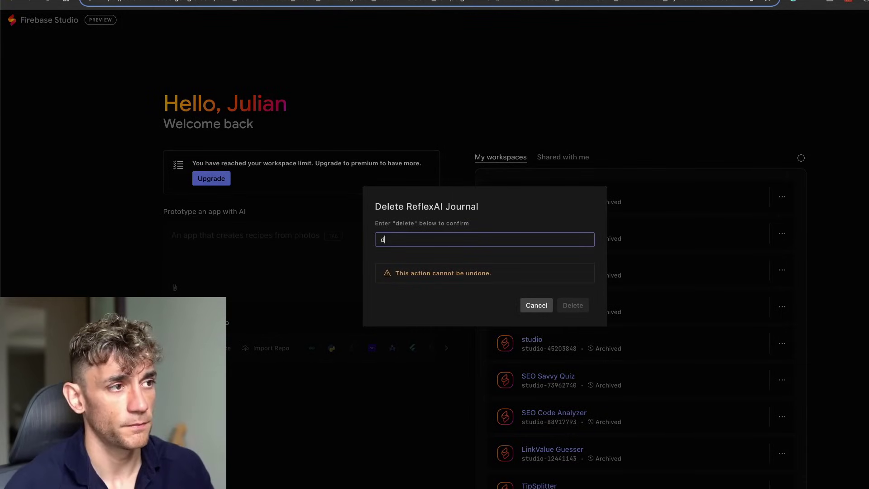
{"action": "key", "text": "Return"}
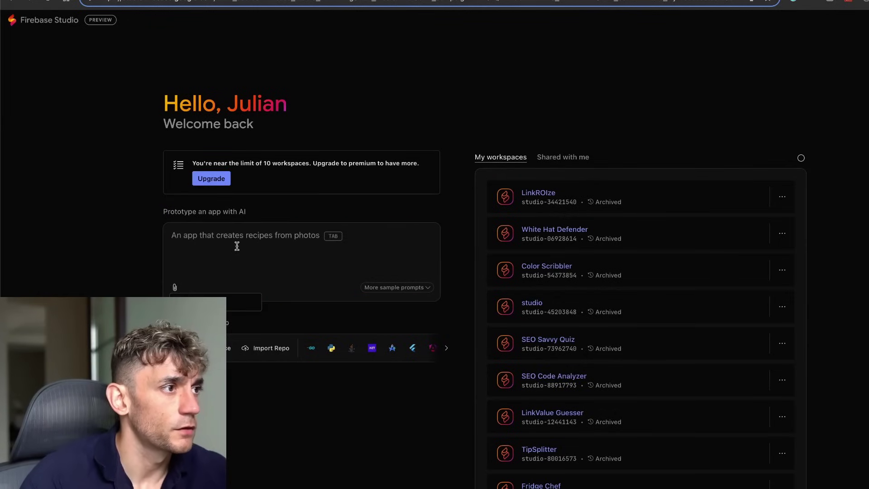
Attach the dashboard image and type 'Generate an SEO analytics app like this.'.
{"action": "left_click", "coordinate": [175, 287]}
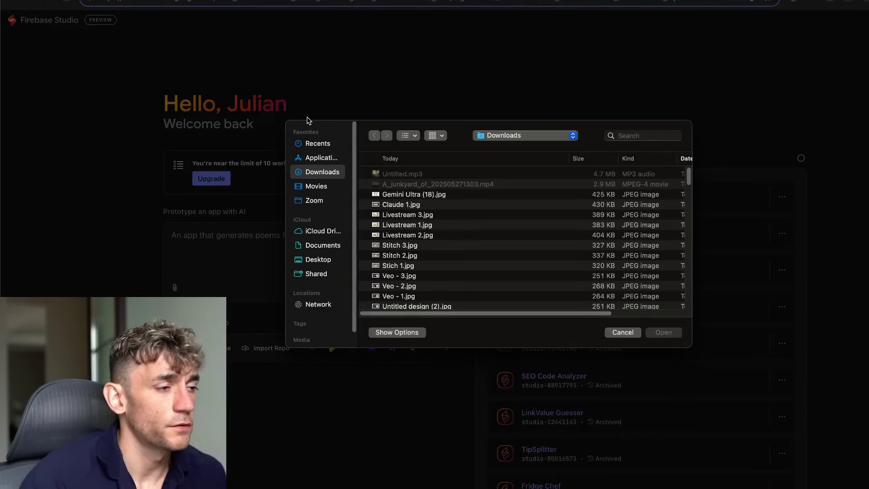
{"action": "key", "text": "Escape"}
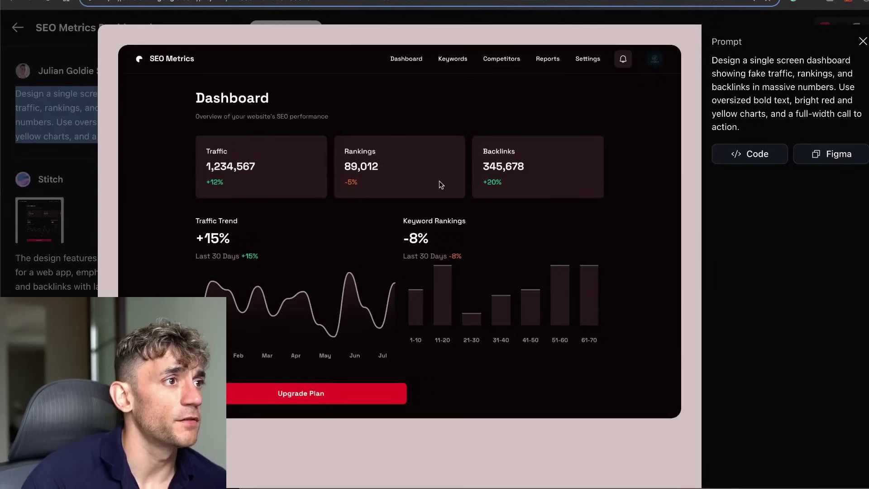
{"action": "right_click", "coordinate": [473, 208]}
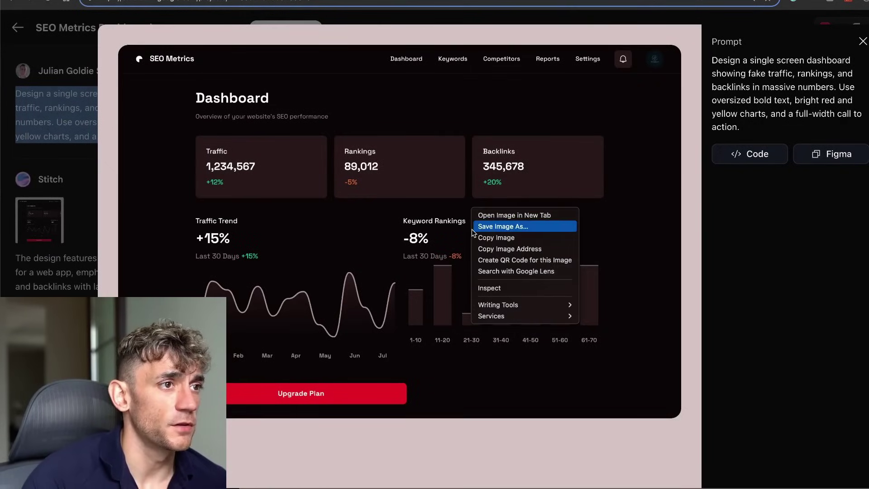
{"action": "left_click", "coordinate": [473, 225]}
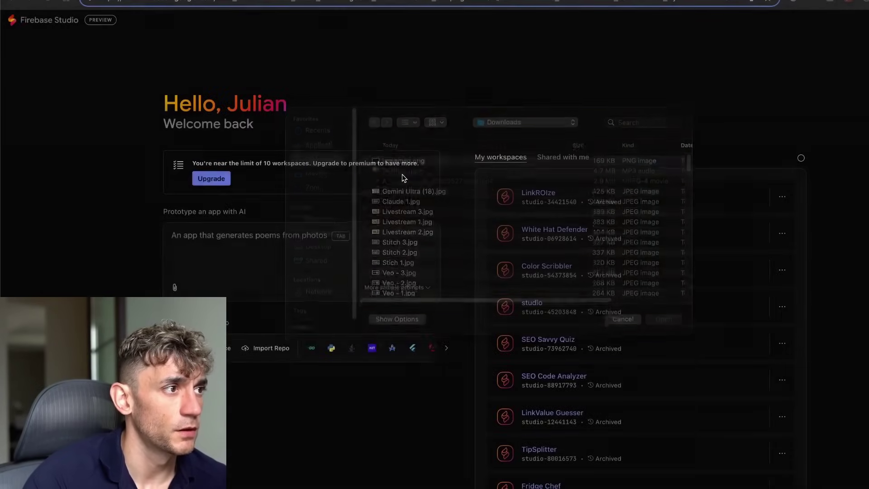
{"action": "type", "text": "Generate an SEO analytics app like this."}
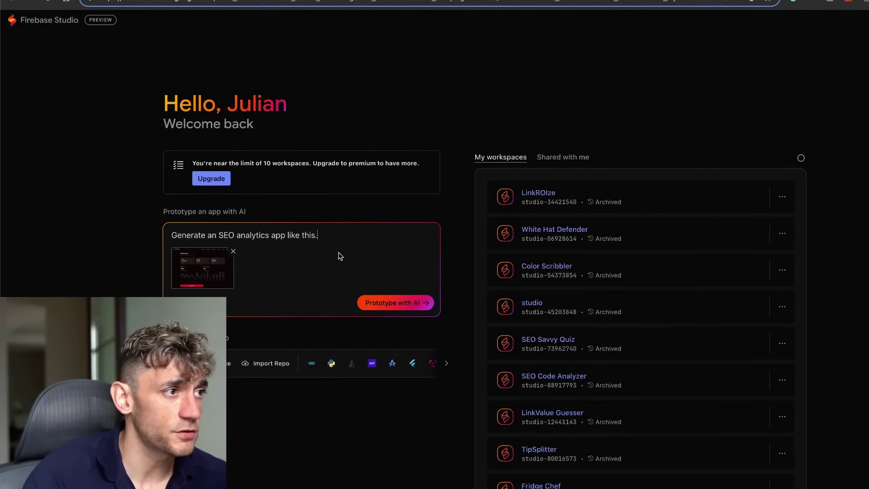
Submit the prompt, review the SeoZen App Blueprint, and start prototyping the app.
{"action": "triple_click", "coordinate": [345, 236]}
{"action": "left_click", "coordinate": [410, 307]}
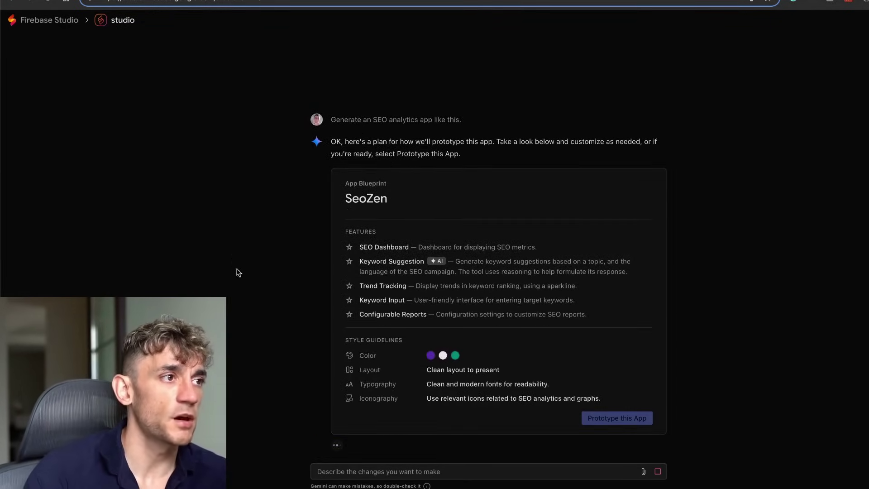
{"action": "key", "text": "ctrl+plus"}
{"action": "key", "text": "ctrl+plus"}
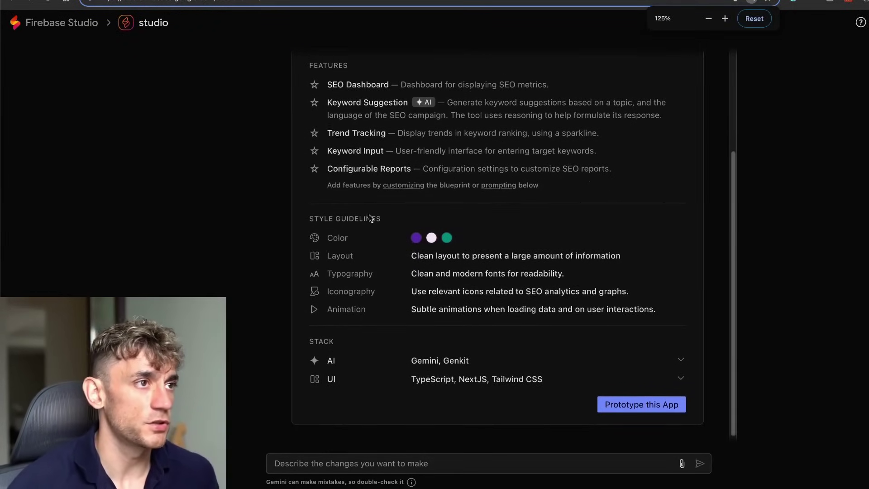
{"action": "scroll", "coordinate": [370, 219], "scroll_direction": "up", "scroll_amount": 3}
{"action": "left_click_drag", "start_coordinate": [308, 119], "coordinate": [374, 153]}
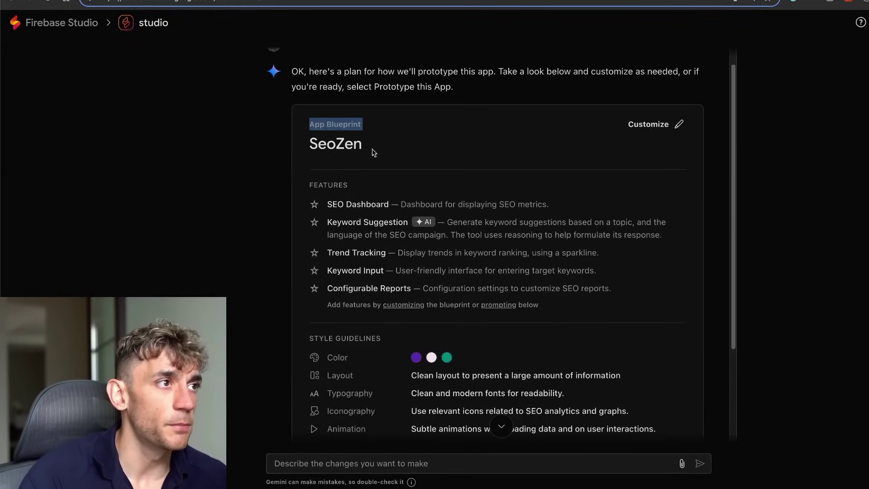
{"action": "left_click_drag", "start_coordinate": [291, 185], "coordinate": [598, 272]}
{"action": "scroll", "coordinate": [598, 272], "scroll_direction": "down", "scroll_amount": 3}
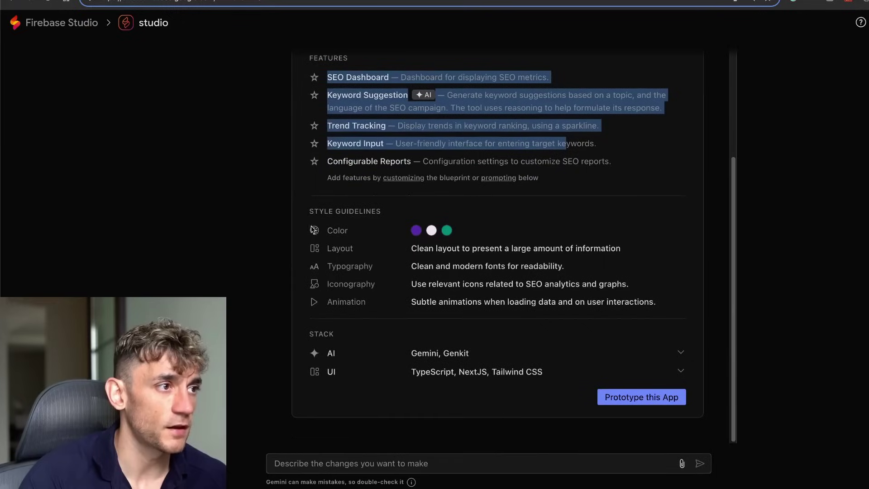
{"action": "left_click_drag", "start_coordinate": [312, 226], "coordinate": [654, 317]}
{"action": "left_click", "coordinate": [654, 321]}
{"action": "left_click", "coordinate": [660, 398]}
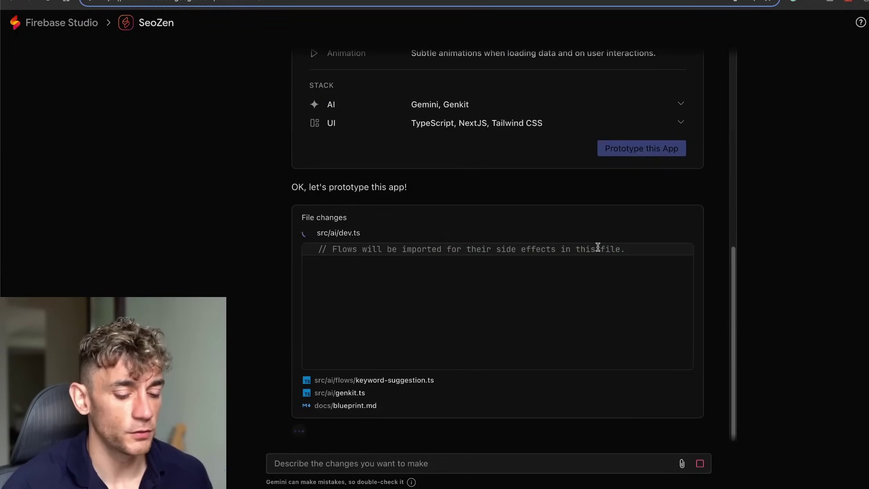
Go to the Bolt website in a new tab.
{"action": "key", "text": "ctrl+t"}
{"action": "type", "text": "bolt"}
{"action": "key", "text": "Return"}
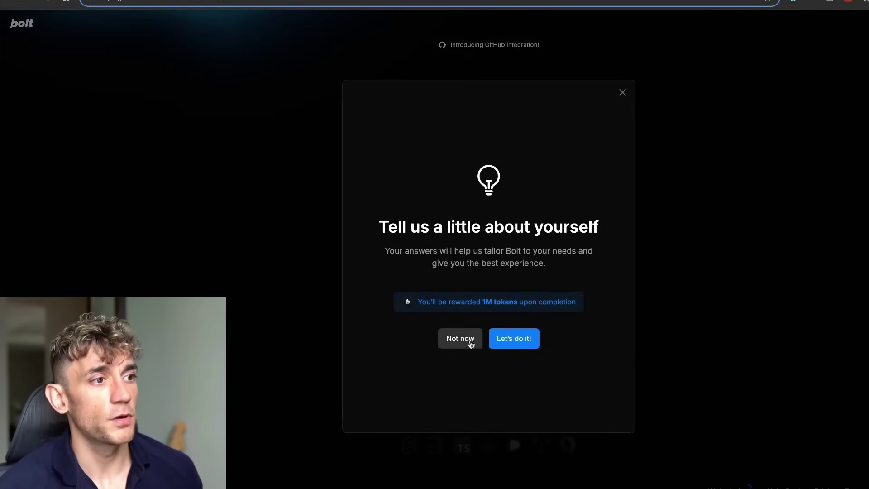
Send Bolt the dashboard image with 'Create an SEO analytics app with the same design attached'.
{"action": "left_click", "coordinate": [460, 338]}
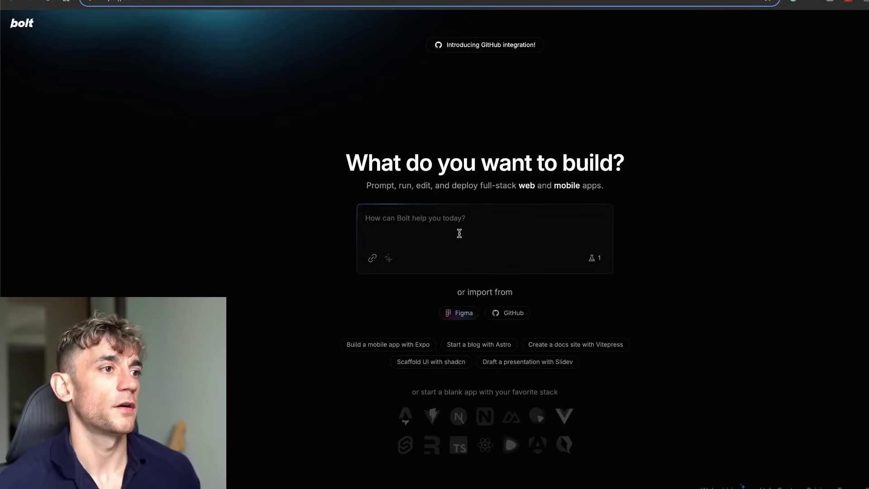
{"action": "key", "text": "ctrl+v"}
{"action": "type", "text": "Cr"}
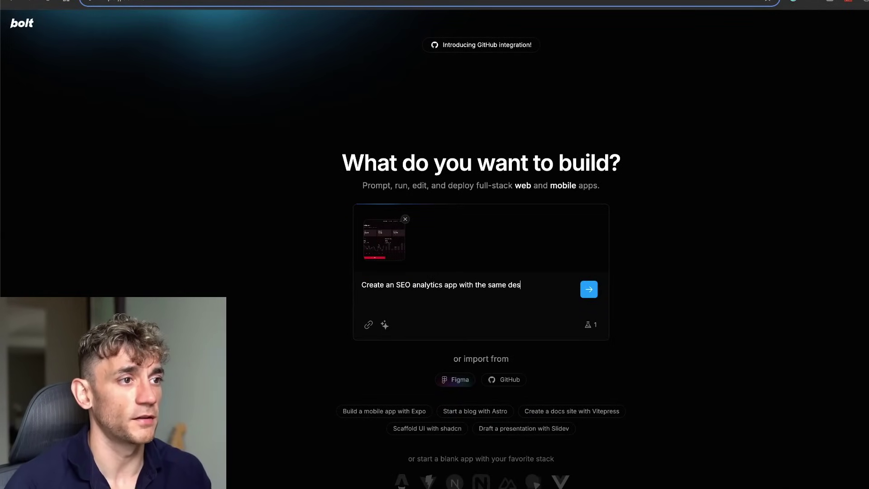
{"action": "type", "text": " attached"}
{"action": "key", "text": "Return"}
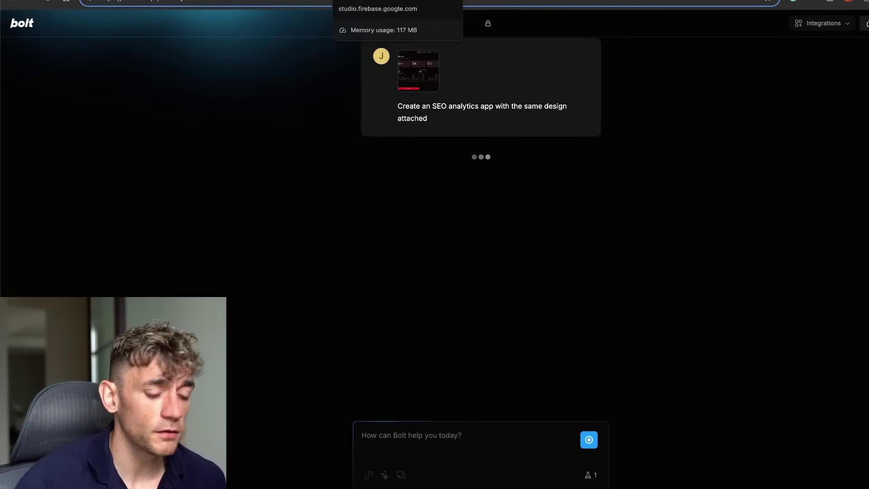
{"action": "key", "text": "ctrl+t"}
Load the Lovable home page by typing 'lovable' in the address bar.
{"action": "type", "text": "lovab"}
{"action": "key", "text": "Escape"}
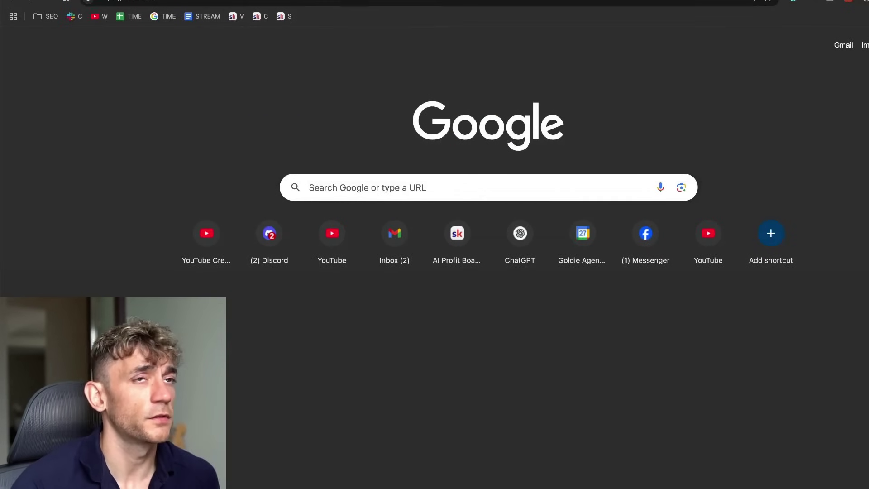
{"action": "key", "text": "Return"}
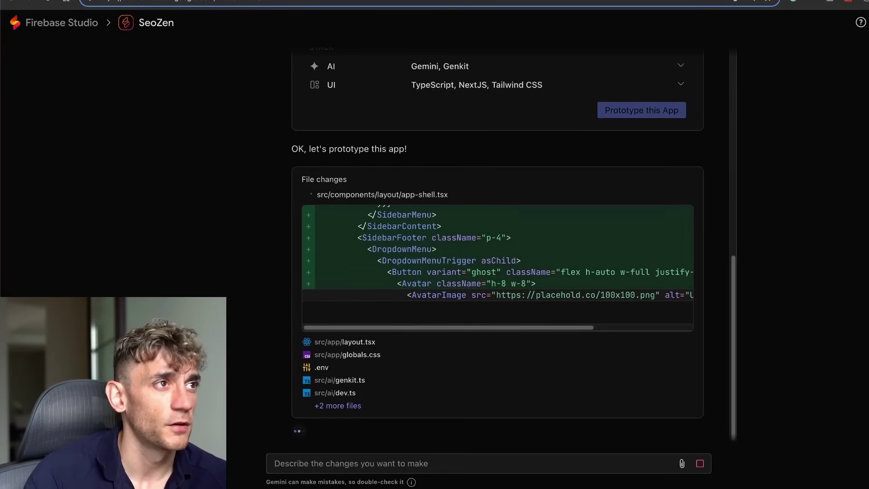
Scroll the Firebase Studio chat up to the SeoZen App Blueprint and back down to file changes.
{"action": "scroll", "coordinate": [407, 300], "scroll_direction": "up", "scroll_amount": 15}
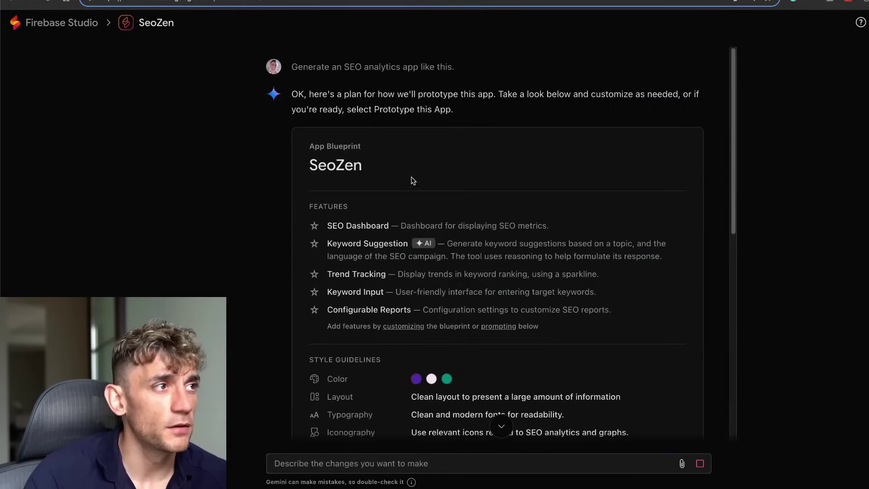
{"action": "scroll", "coordinate": [334, 248], "scroll_direction": "down", "scroll_amount": 15}
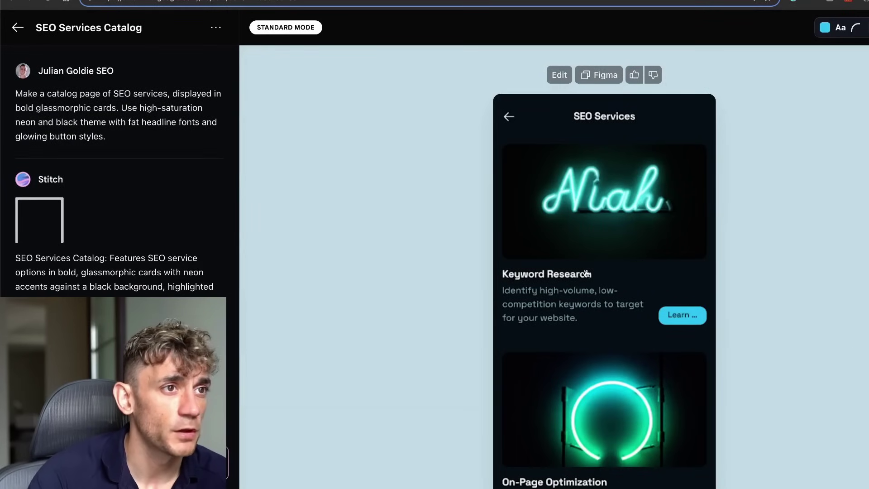
Inspect the neon SEO Services mobile design at reset zoom, including its enlarged preview.
{"action": "scroll", "coordinate": [588, 273], "scroll_direction": "down", "scroll_amount": 10}
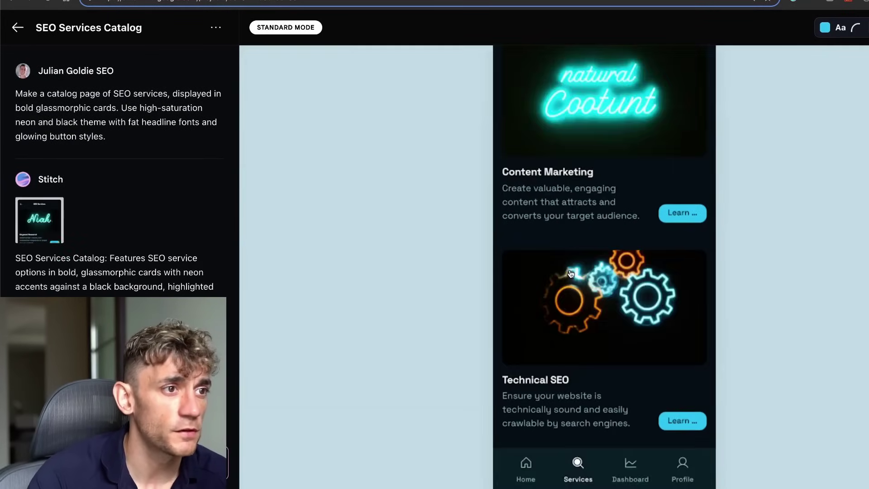
{"action": "scroll", "coordinate": [585, 247], "scroll_direction": "up", "scroll_amount": 10}
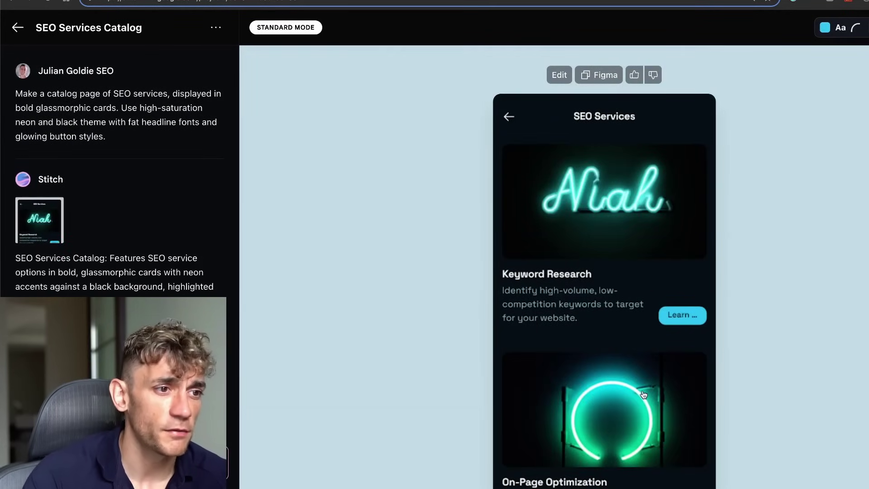
{"action": "key", "text": "ctrl+minus"}
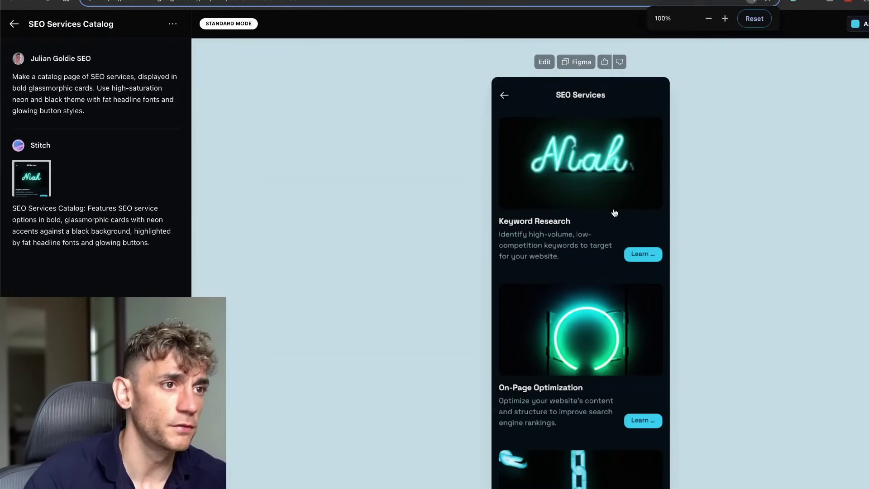
{"action": "left_click", "coordinate": [611, 144]}
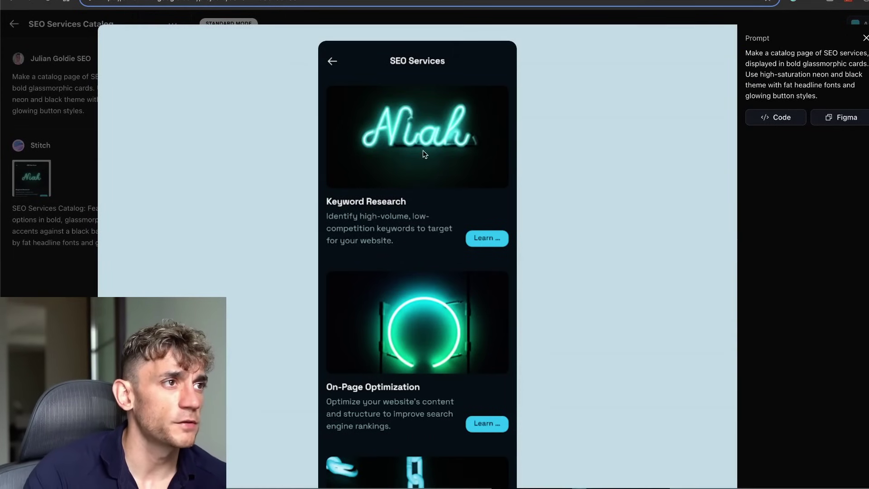
{"action": "scroll", "coordinate": [395, 253], "scroll_direction": "down", "scroll_amount": 10}
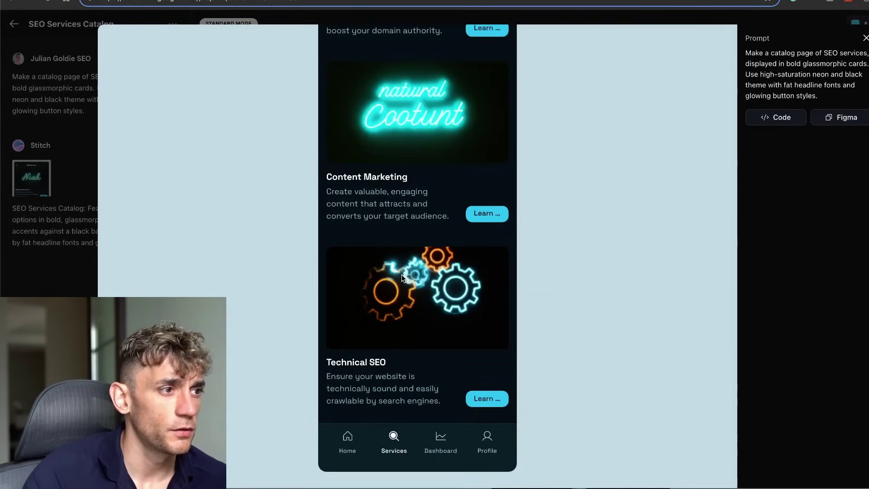
{"action": "key", "text": "Escape"}
{"action": "scroll", "coordinate": [708, 222], "scroll_direction": "down", "scroll_amount": 5}
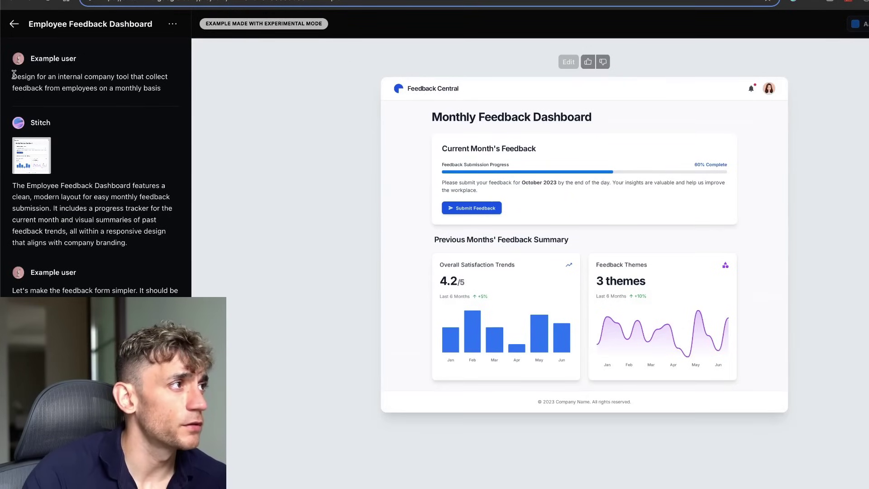
Review the Employee Feedback example prompt and its enlarged feedback dashboard preview.
{"action": "left_click_drag", "start_coordinate": [42, 76], "coordinate": [64, 74]}
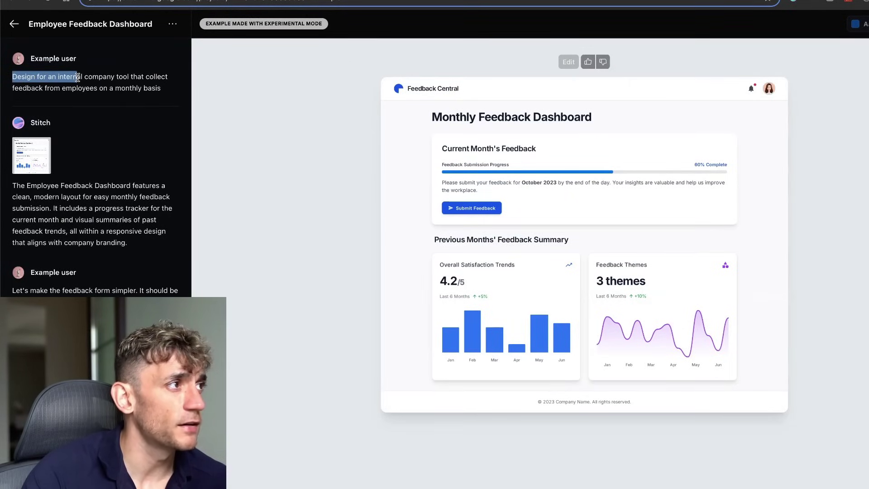
{"action": "left_click_drag", "start_coordinate": [129, 83], "coordinate": [133, 84]}
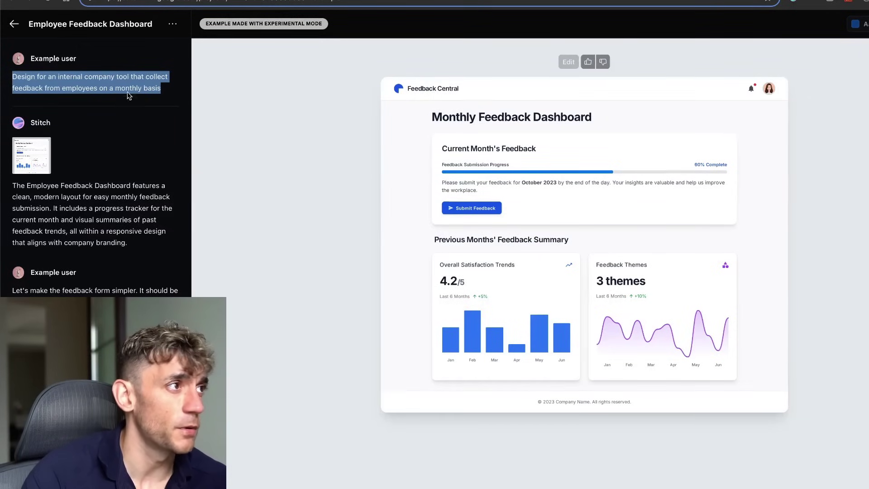
{"action": "left_click", "coordinate": [592, 146]}
{"action": "key", "text": "Escape"}
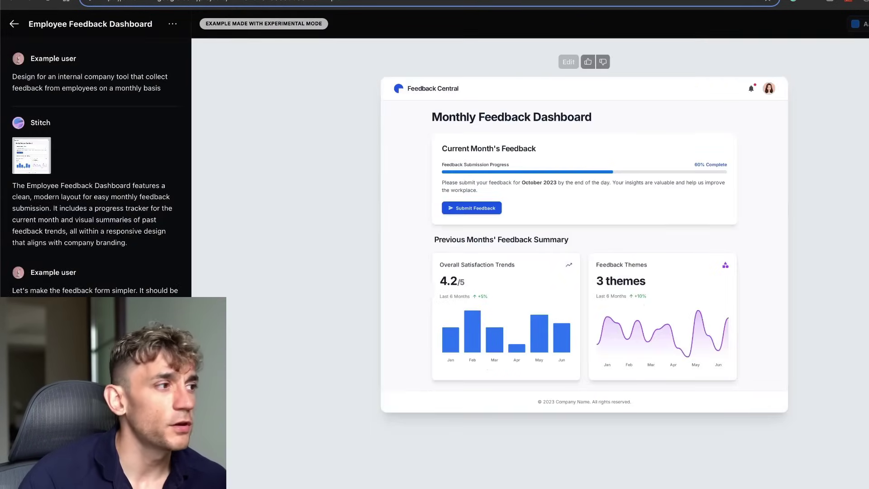
{"action": "scroll", "coordinate": [95, 168], "scroll_direction": "down", "scroll_amount": 5}
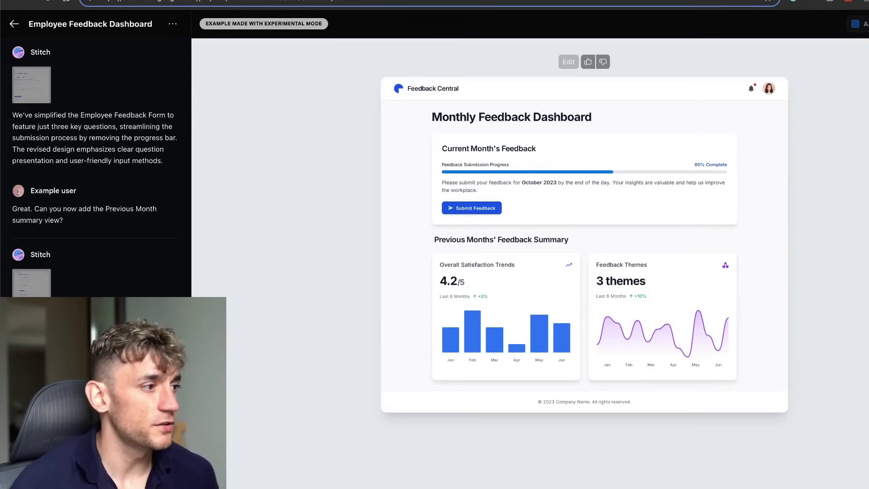
Send a follow-up asking to restyle the SEO Metrics Dashboard in orange brand colours.
{"action": "scroll", "coordinate": [49, 75], "scroll_direction": "up", "scroll_amount": 6}
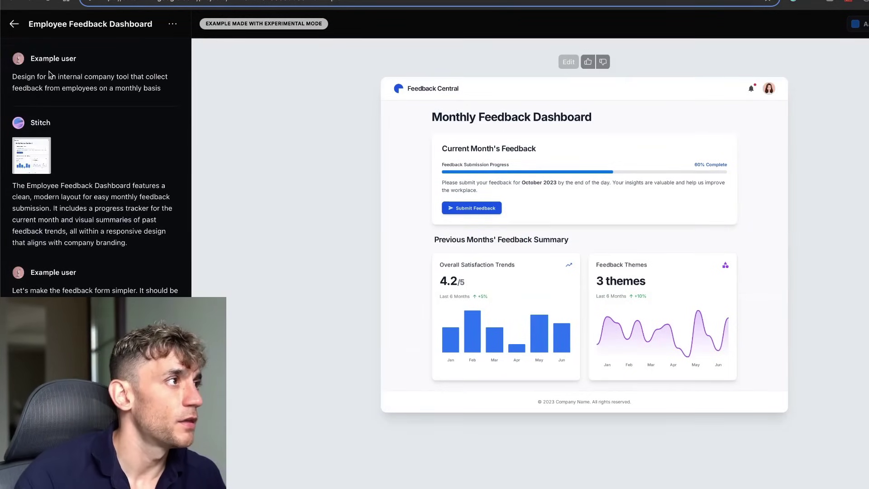
{"action": "triple_click", "coordinate": [65, 78]}
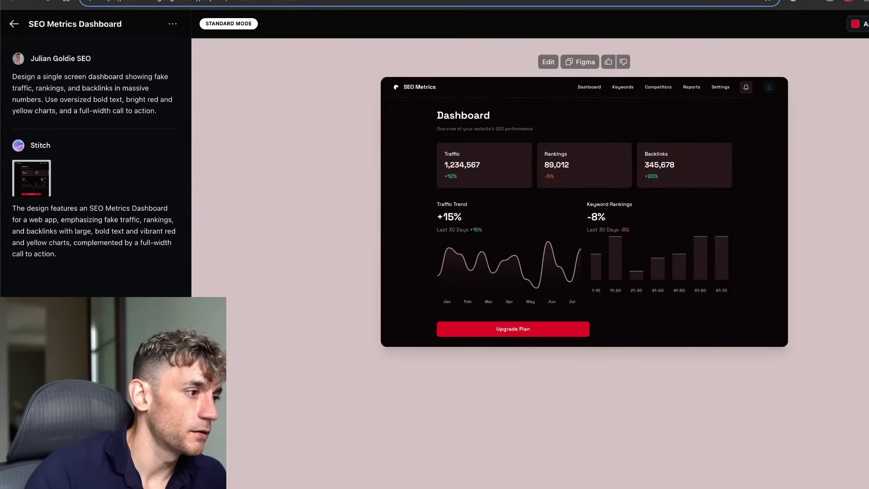
{"action": "key", "text": "Return"}
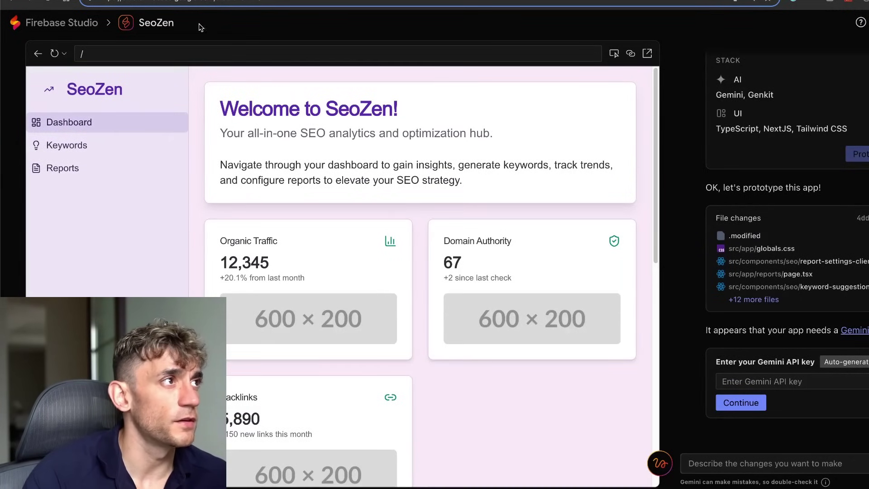
Scroll through the SeoZen prototype preview in Firebase Studio.
{"action": "left_click", "coordinate": [199, 2]}
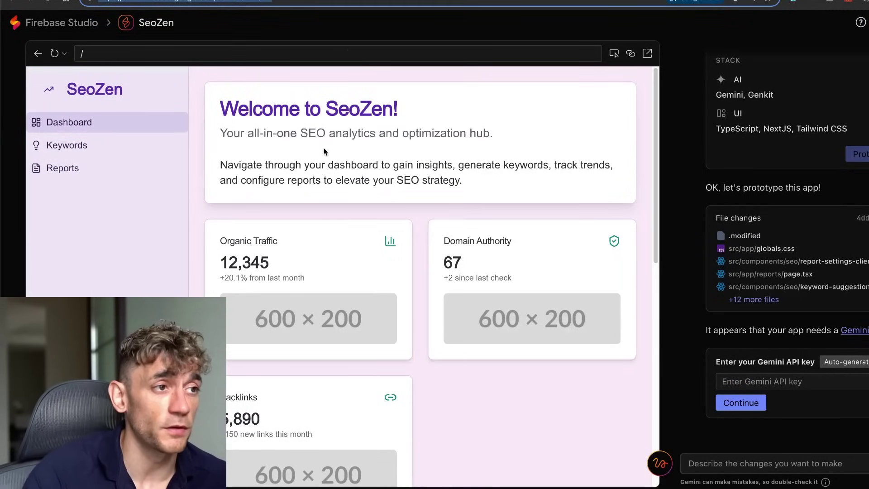
{"action": "scroll", "coordinate": [347, 206], "scroll_direction": "down", "scroll_amount": 10}
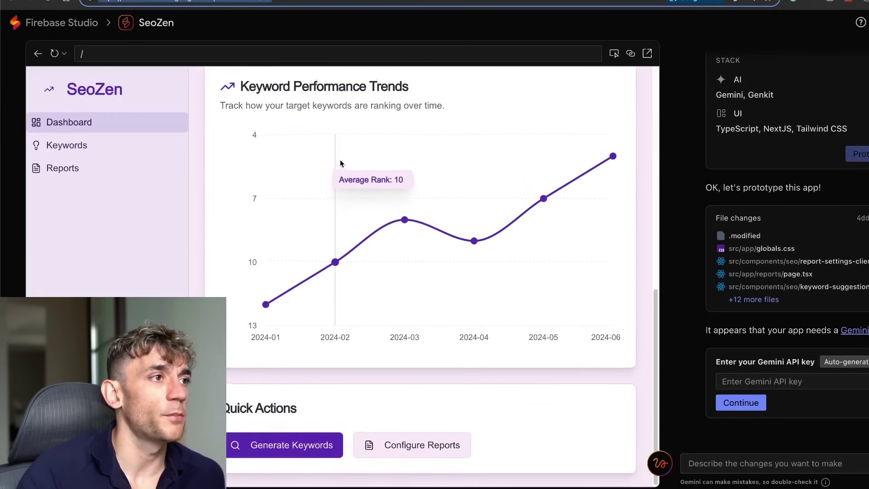
{"action": "scroll", "coordinate": [340, 160], "scroll_direction": "up", "scroll_amount": 10}
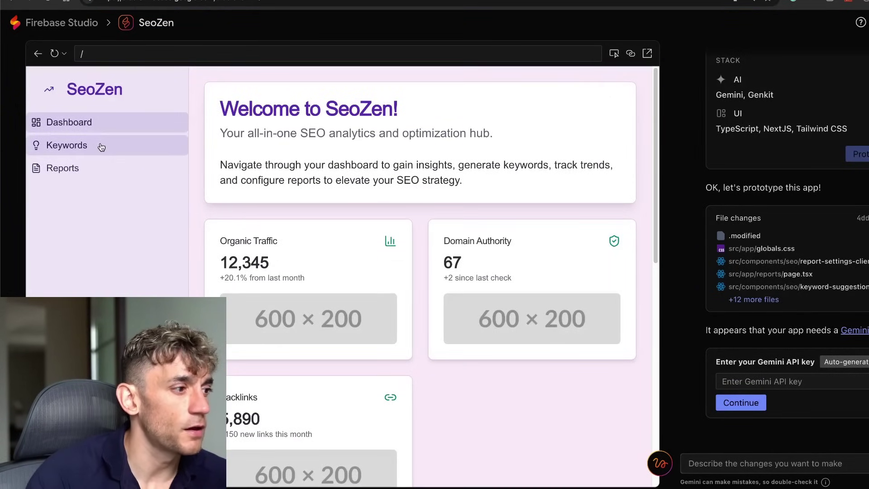
{"action": "scroll", "coordinate": [281, 217], "scroll_direction": "down", "scroll_amount": 10}
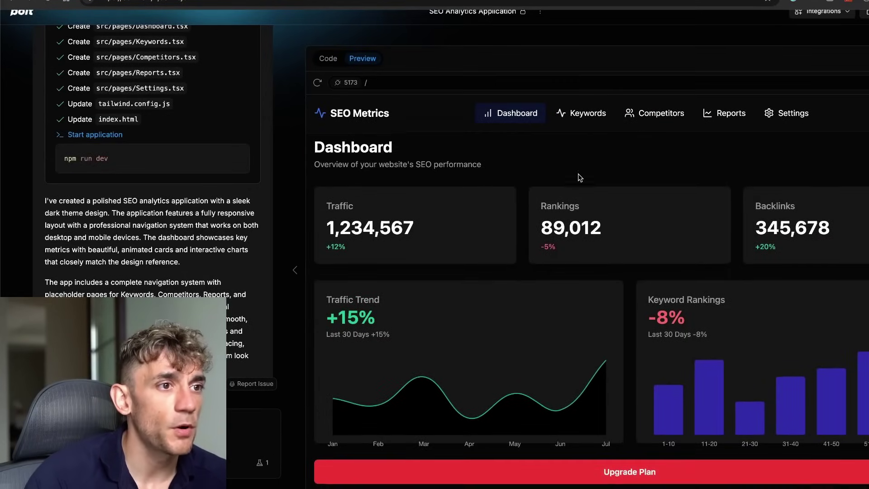
Visit the Bolt app's Keywords, Competitors, Reports and Settings pages, ending back on Dashboard.
{"action": "left_click", "coordinate": [584, 114]}
{"action": "left_click", "coordinate": [647, 114]}
{"action": "left_click", "coordinate": [731, 113]}
{"action": "left_click", "coordinate": [793, 113]}
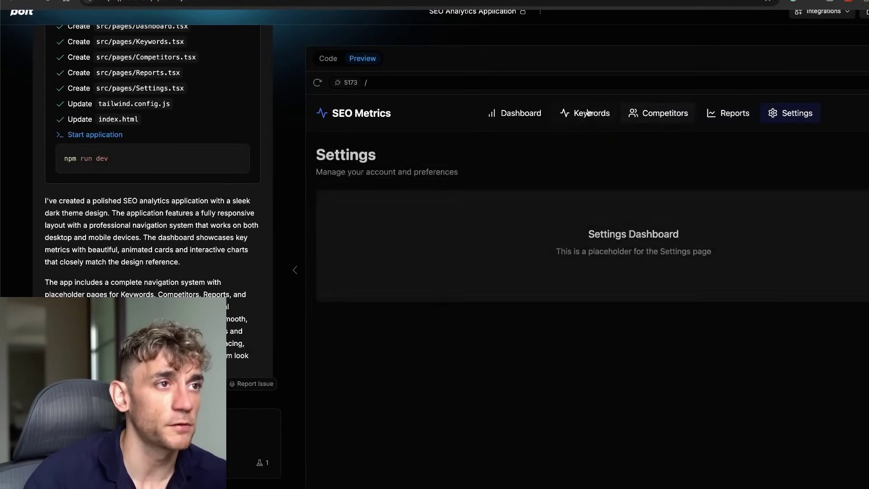
{"action": "left_click", "coordinate": [514, 113]}
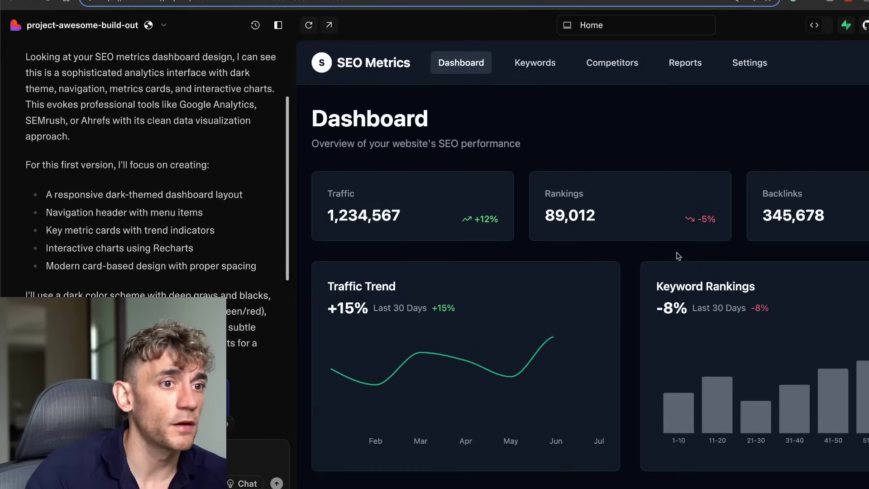
Send 'now create the keywords page' in Lovable's chat.
{"action": "scroll", "coordinate": [611, 145], "scroll_direction": "down", "scroll_amount": 2}
{"action": "scroll", "coordinate": [623, 163], "scroll_direction": "up", "scroll_amount": 2}
{"action": "scroll", "coordinate": [623, 163], "scroll_direction": "down", "scroll_amount": 2}
{"action": "scroll", "coordinate": [598, 433], "scroll_direction": "up", "scroll_amount": 2}
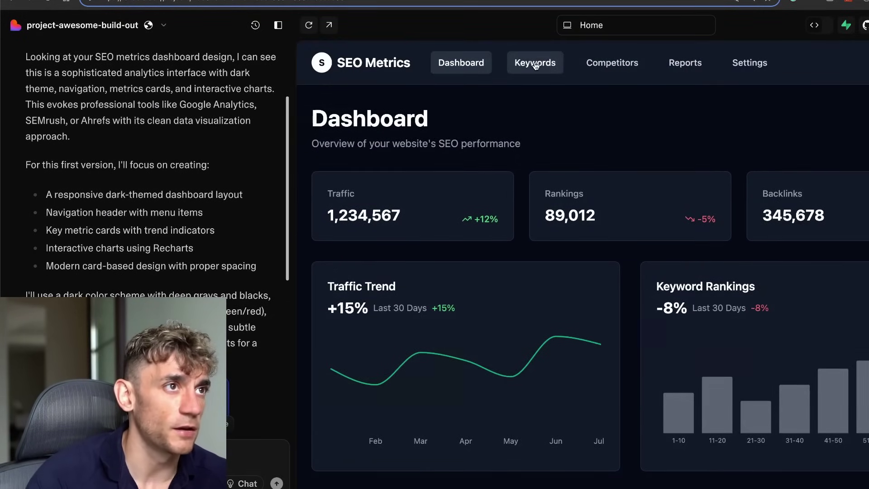
{"action": "scroll", "coordinate": [136, 340], "scroll_direction": "down", "scroll_amount": 10}
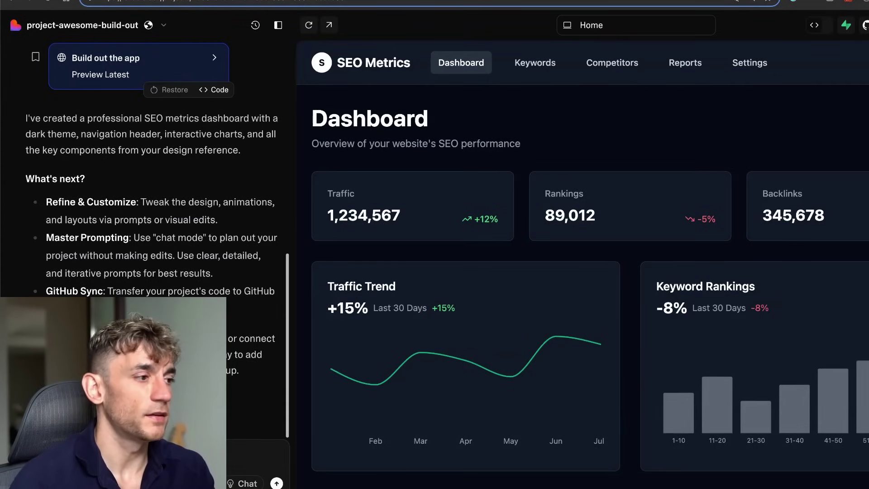
{"action": "key", "text": "Return"}
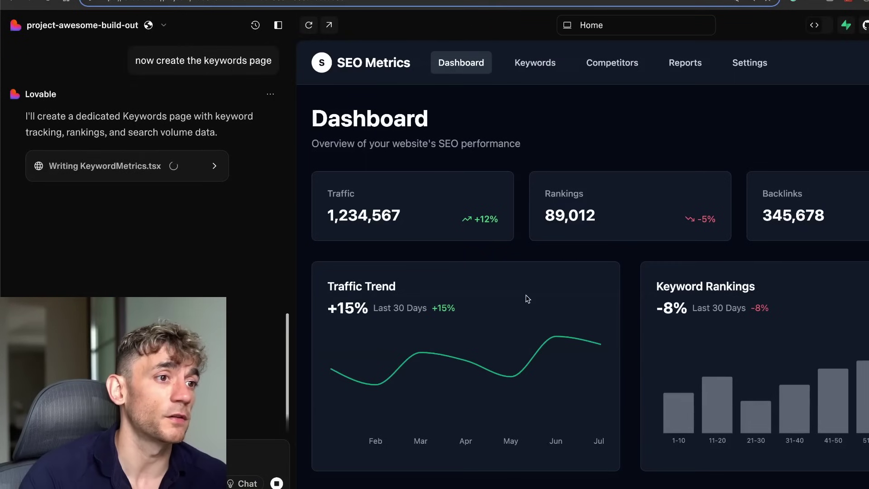
{"action": "scroll", "coordinate": [416, 319], "scroll_direction": "down", "scroll_amount": 2}
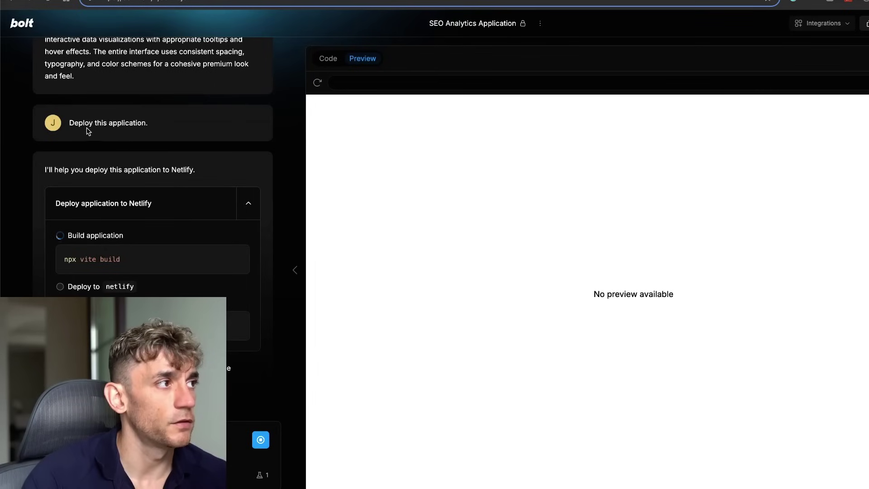
Open the deployed Netlify site and check its Keywords and Dashboard pages.
{"action": "left_click_drag", "start_coordinate": [79, 112], "coordinate": [141, 317]}
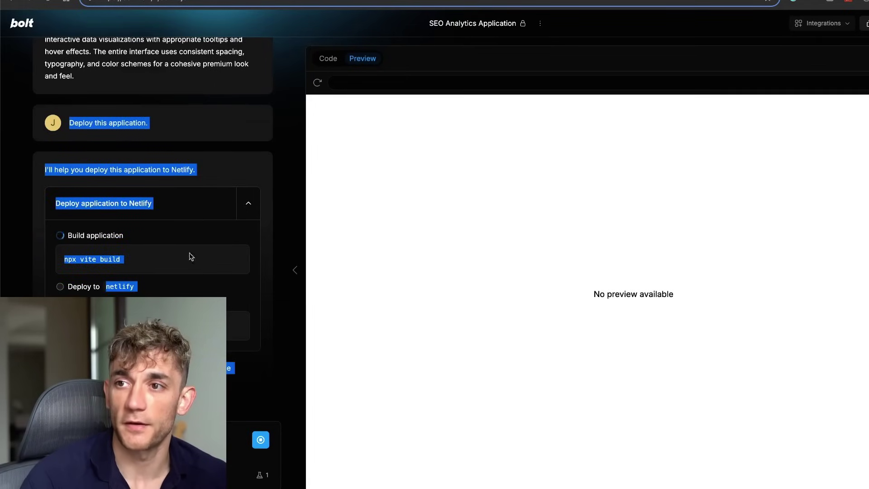
{"action": "left_click", "coordinate": [162, 275]}
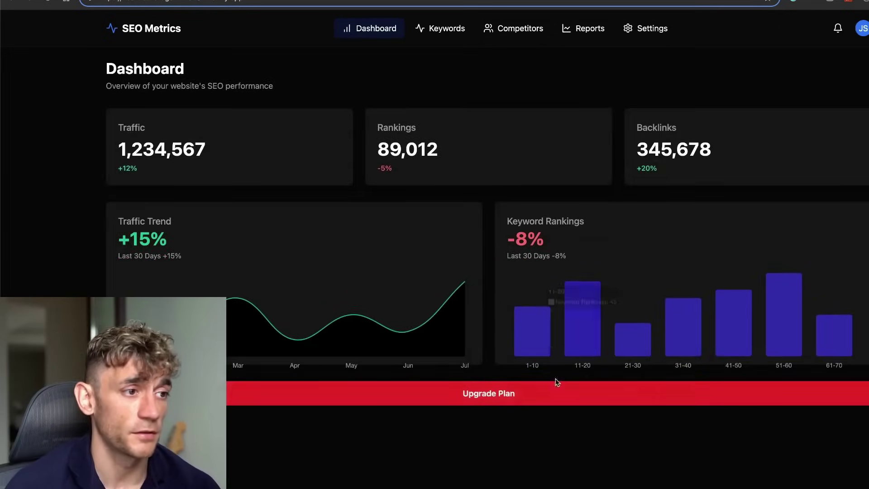
{"action": "left_click", "coordinate": [435, 30]}
{"action": "left_click", "coordinate": [394, 32]}
{"action": "left_click", "coordinate": [433, 31]}
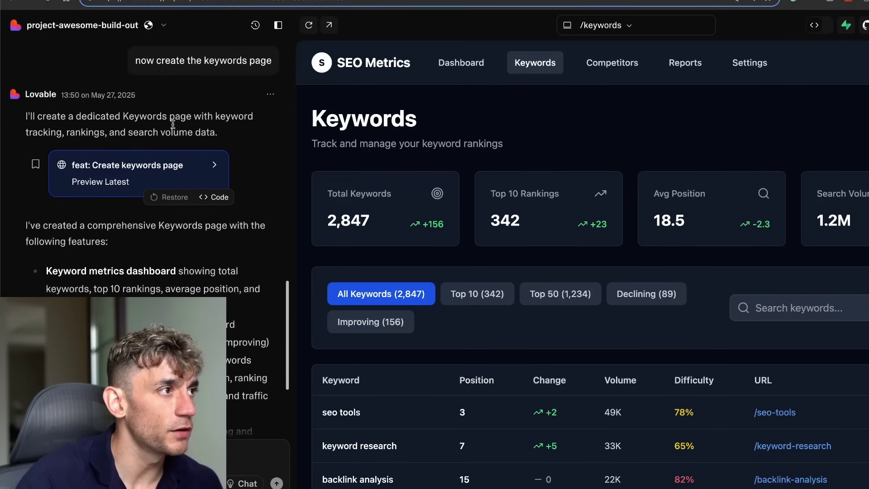
{"action": "scroll", "coordinate": [130, 127], "scroll_direction": "down", "scroll_amount": 4}
{"action": "scroll", "coordinate": [524, 227], "scroll_direction": "down", "scroll_amount": 2}
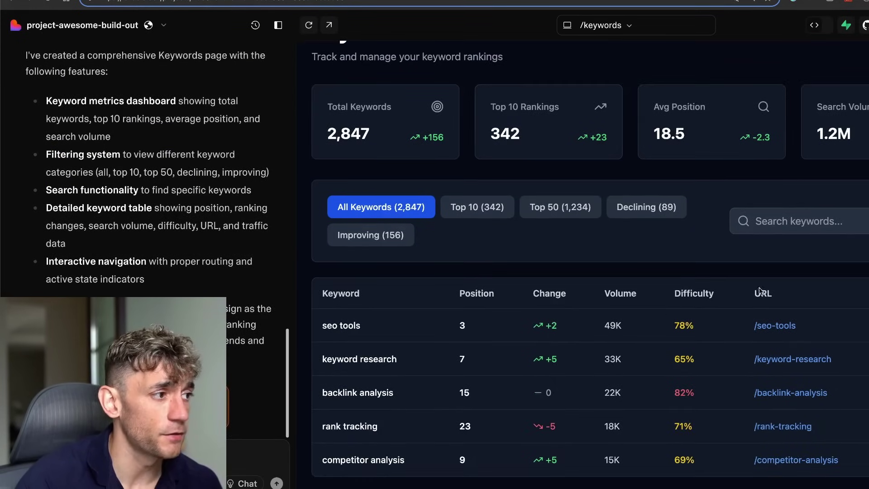
{"action": "scroll", "coordinate": [119, 182], "scroll_direction": "up", "scroll_amount": 10}
{"action": "scroll", "coordinate": [119, 181], "scroll_direction": "down", "scroll_amount": 5}
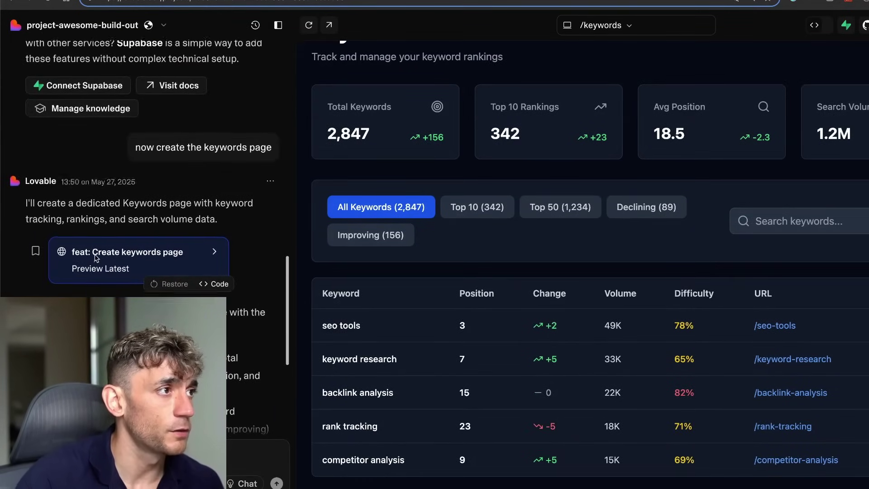
{"action": "left_click_drag", "start_coordinate": [118, 156], "coordinate": [308, 161]}
{"action": "left_click", "coordinate": [130, 200]}
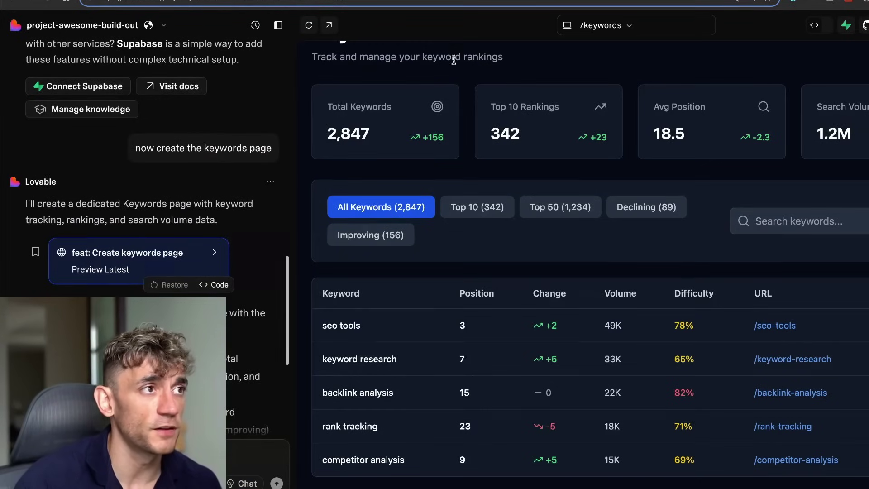
{"action": "scroll", "coordinate": [483, 136], "scroll_direction": "up", "scroll_amount": 3}
{"action": "left_click", "coordinate": [470, 67]}
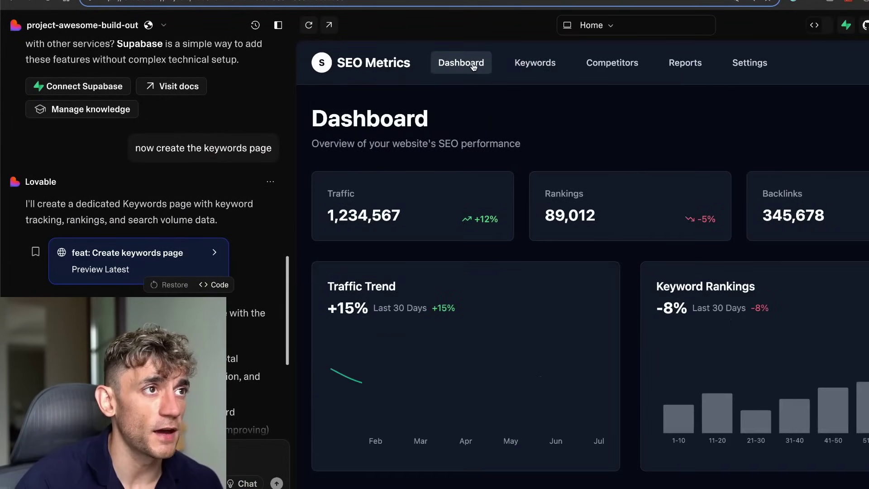
{"action": "left_click", "coordinate": [527, 66]}
{"action": "scroll", "coordinate": [613, 314], "scroll_direction": "down", "scroll_amount": 3}
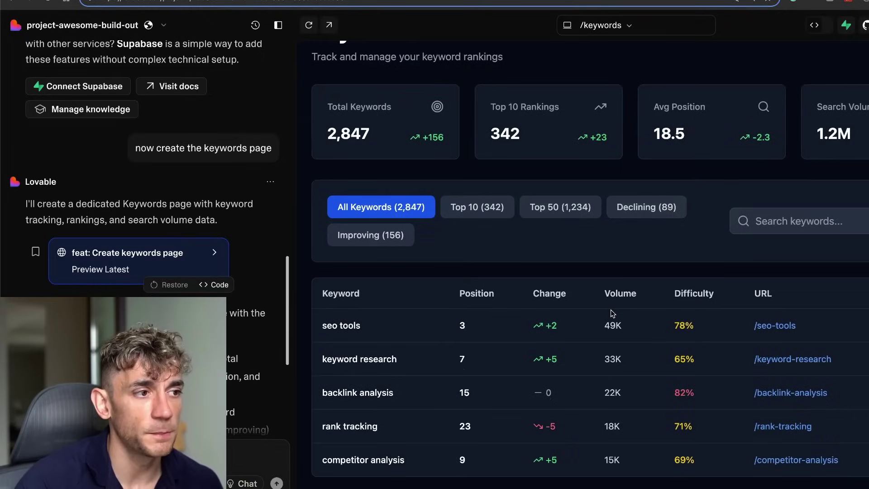
{"action": "scroll", "coordinate": [569, 282], "scroll_direction": "up", "scroll_amount": 3}
{"action": "left_click", "coordinate": [470, 60]}
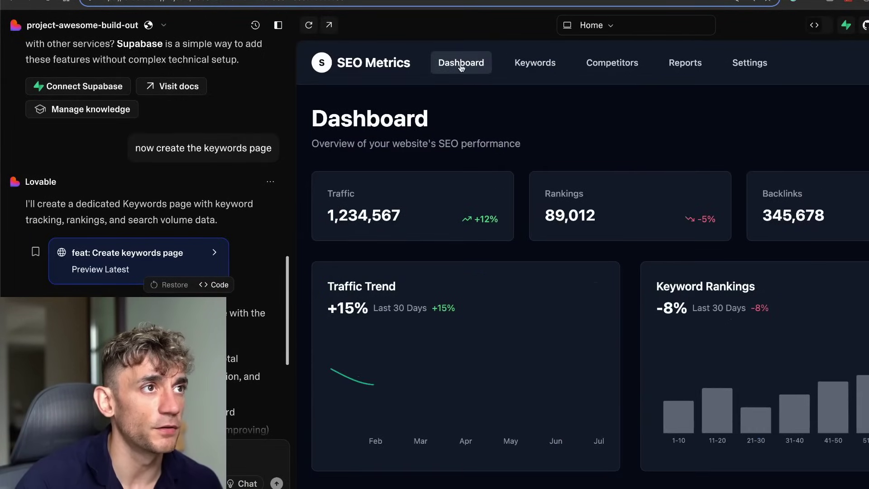
{"action": "left_click", "coordinate": [507, 69]}
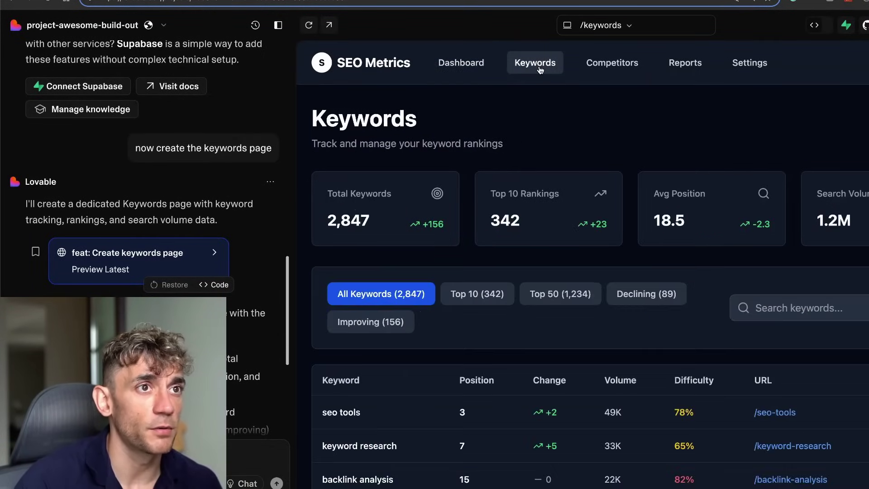
{"action": "scroll", "coordinate": [244, 113], "scroll_direction": "up", "scroll_amount": 10}
{"action": "left_click", "coordinate": [245, 88]}
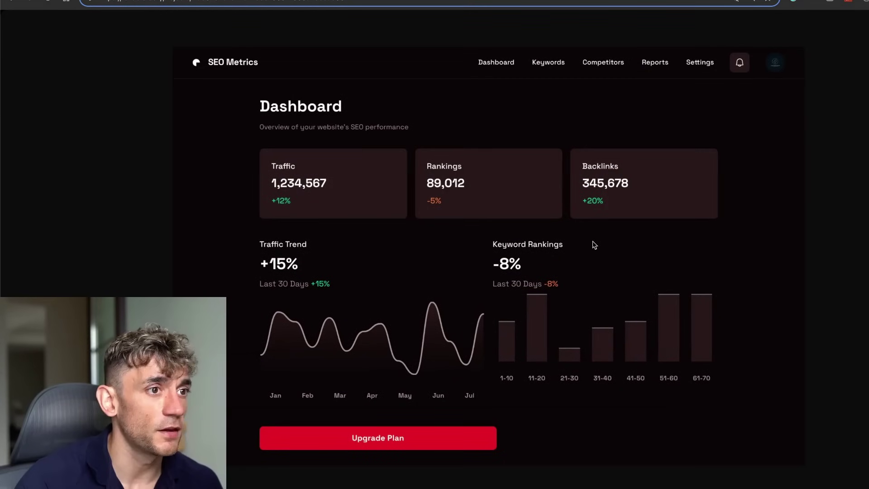
{"action": "key", "text": "Escape"}
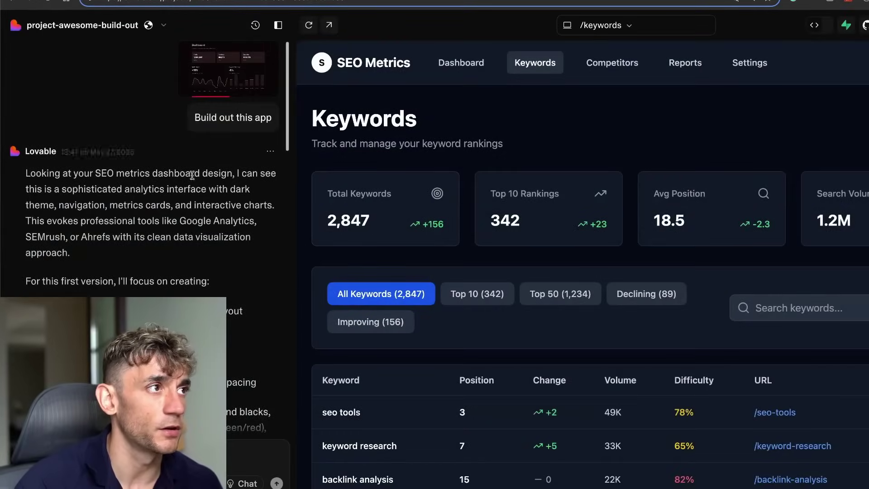
Preview the /keywords route in Lovable.
{"action": "left_click", "coordinate": [593, 25]}
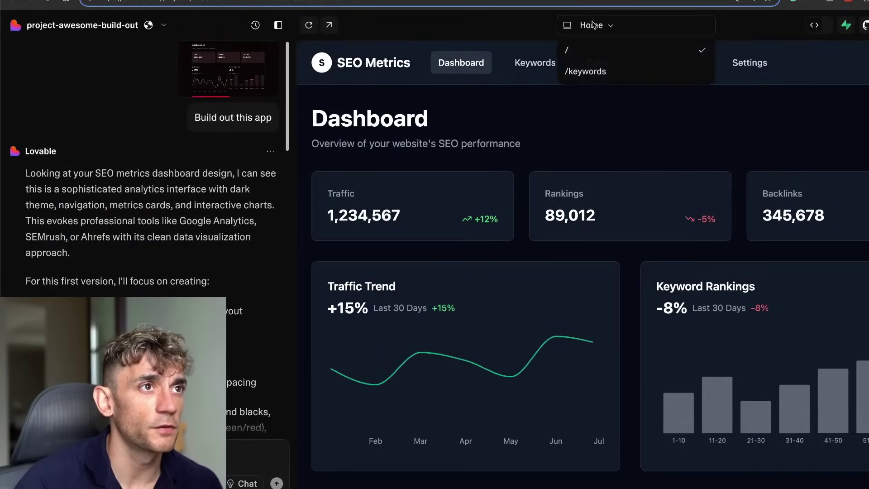
{"action": "left_click", "coordinate": [590, 57]}
{"action": "left_click", "coordinate": [591, 28]}
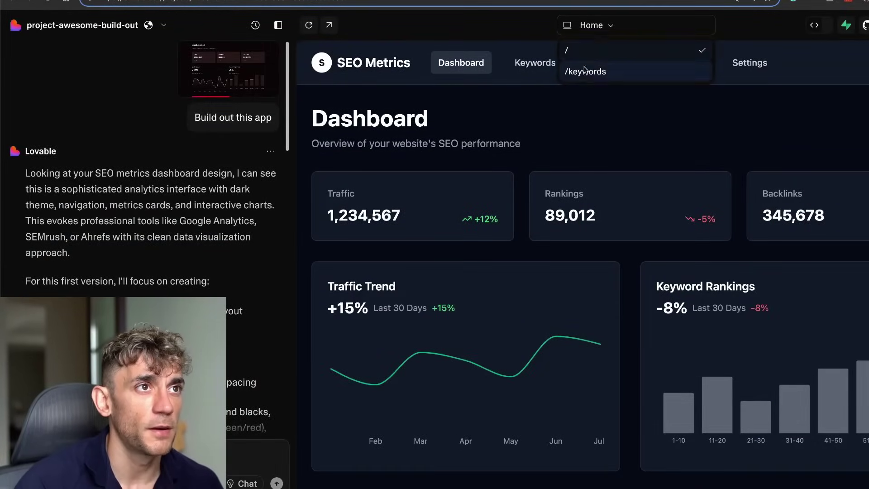
{"action": "left_click", "coordinate": [585, 71]}
Switch the Keywords preview to mobile layout and scroll through it.
{"action": "left_click", "coordinate": [566, 25]}
{"action": "left_click", "coordinate": [532, 25]}
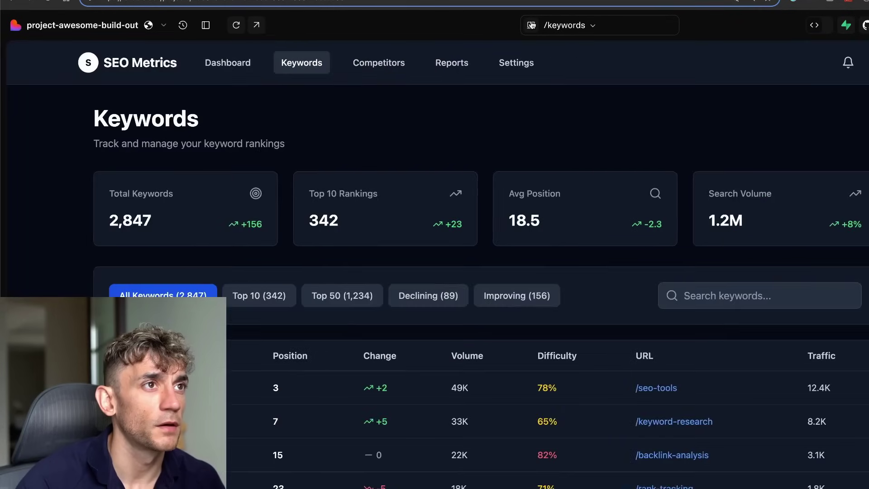
{"action": "left_click", "coordinate": [532, 25]}
{"action": "left_click", "coordinate": [532, 25]}
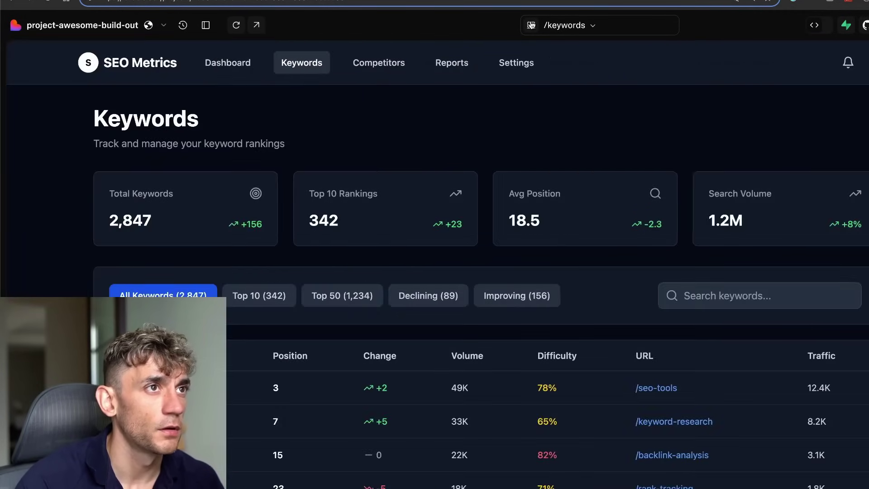
{"action": "left_click", "coordinate": [530, 25]}
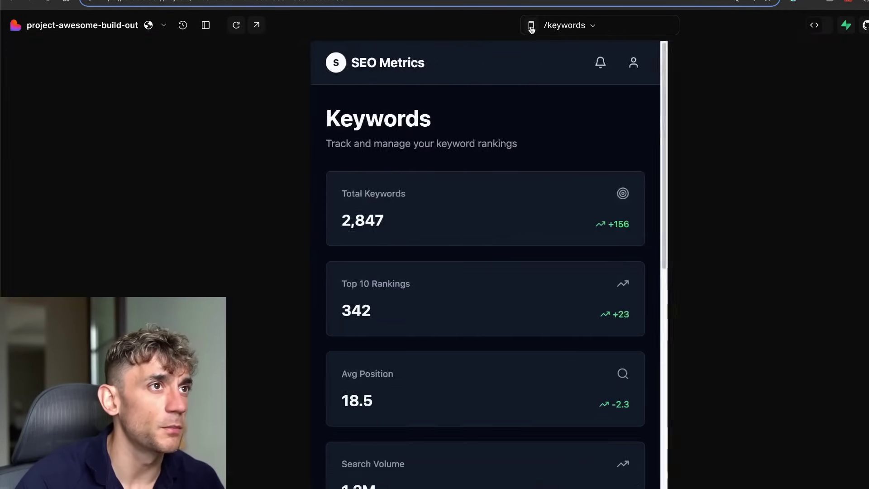
{"action": "scroll", "coordinate": [522, 222], "scroll_direction": "down", "scroll_amount": 10}
{"action": "scroll", "coordinate": [533, 263], "scroll_direction": "down", "scroll_amount": 2}
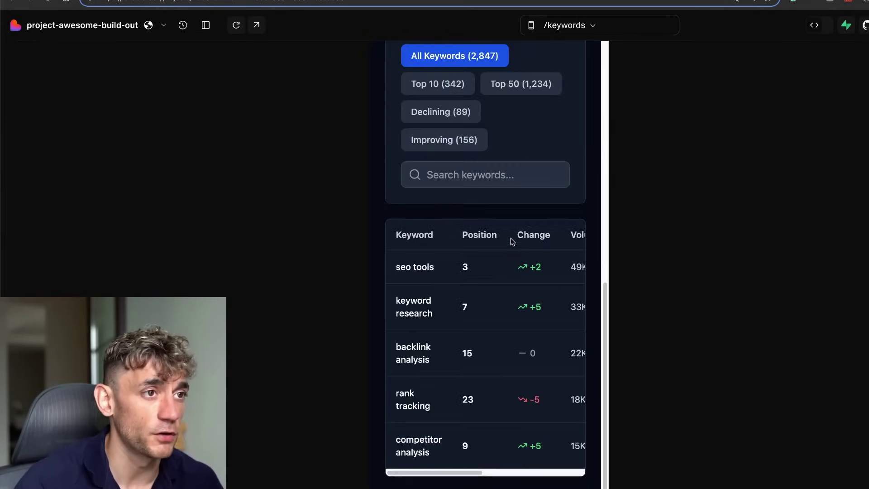
{"action": "mouse_move", "coordinate": [479, 470]}
{"action": "left_mouse_down"}
{"action": "mouse_move", "coordinate": [580, 471]}
{"action": "mouse_move", "coordinate": [492, 471]}
{"action": "left_mouse_up"}
{"action": "scroll", "coordinate": [527, 308], "scroll_direction": "up", "scroll_amount": 2}
{"action": "scroll", "coordinate": [526, 308], "scroll_direction": "up", "scroll_amount": 10}
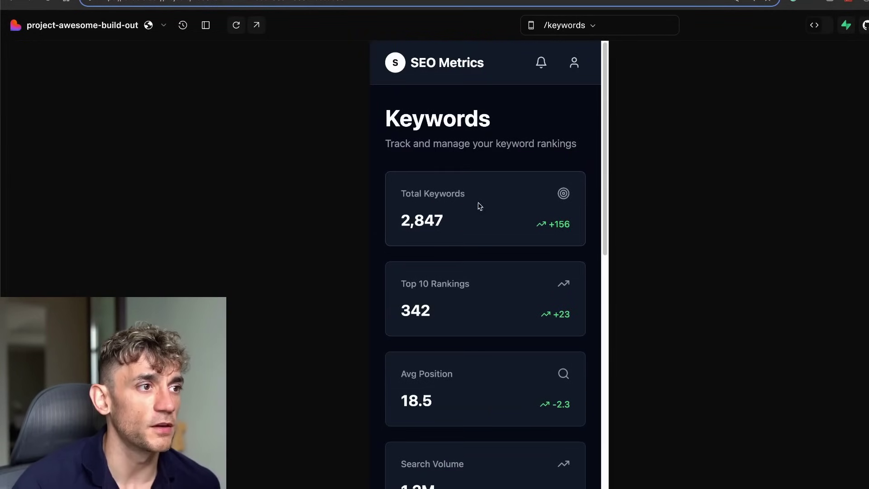
{"action": "scroll", "coordinate": [472, 230], "scroll_direction": "down", "scroll_amount": 5}
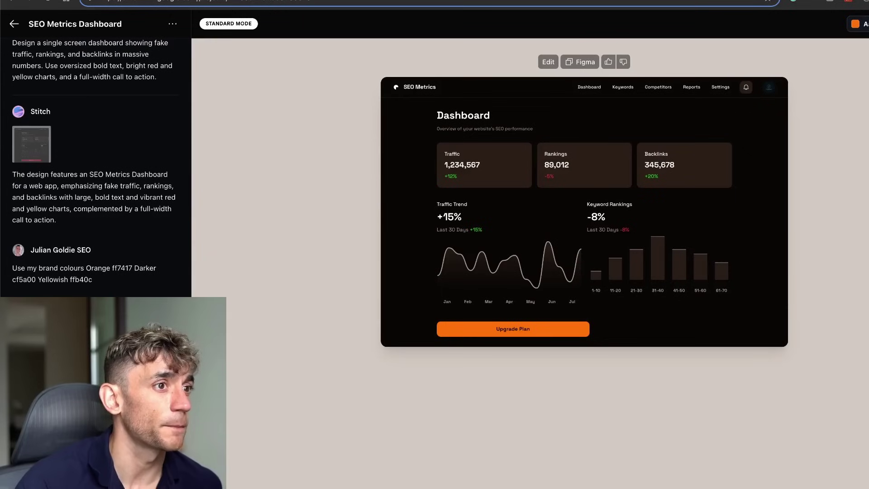
Look over the brand-coloured SEO Metrics dashboard design in enlarged view.
{"action": "left_click_drag", "start_coordinate": [81, 264], "coordinate": [84, 266]}
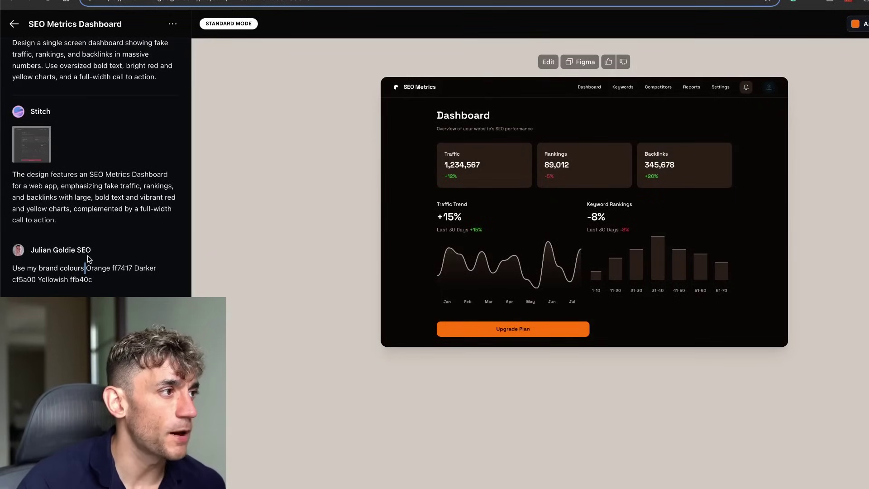
{"action": "left_click_drag", "start_coordinate": [20, 265], "coordinate": [93, 279]}
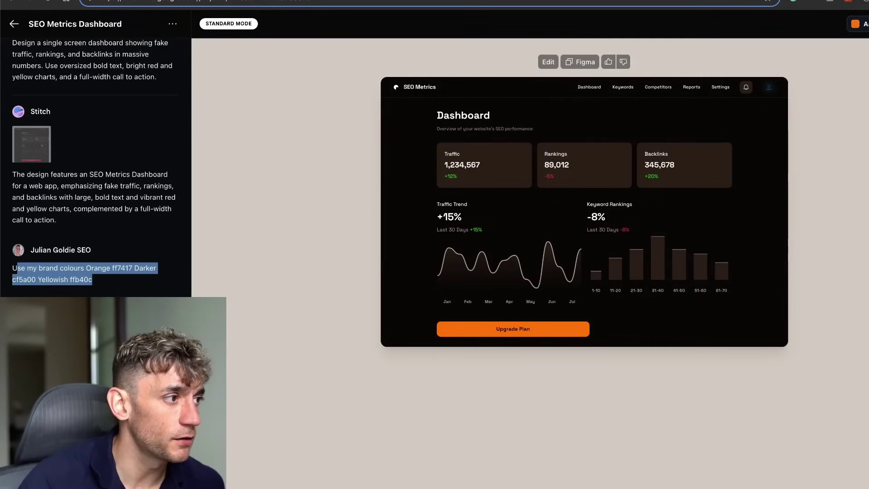
{"action": "left_click", "coordinate": [92, 279]}
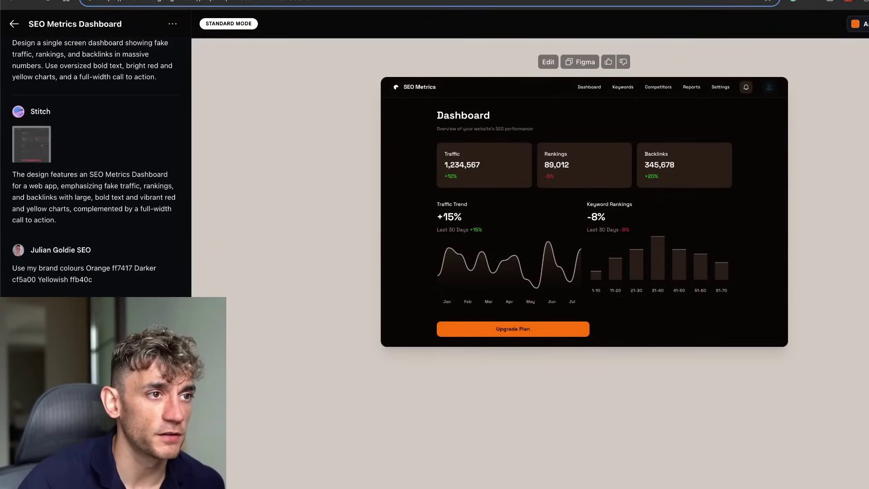
{"action": "left_click", "coordinate": [553, 230]}
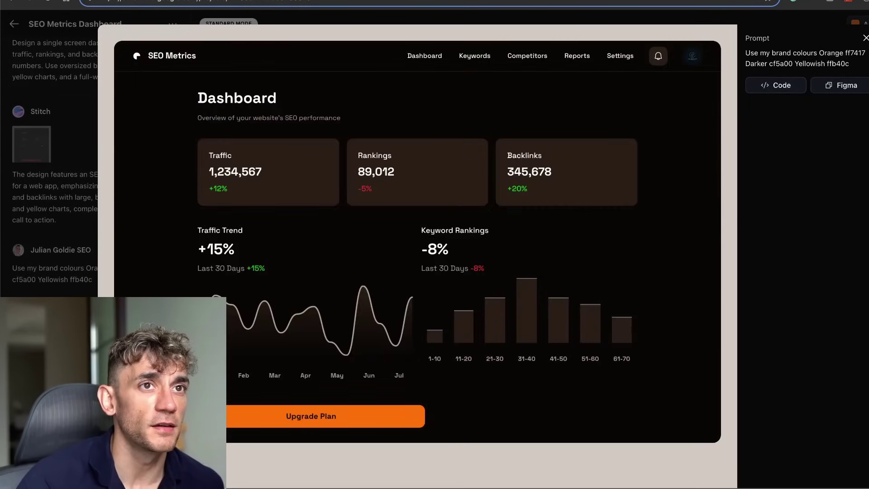
{"action": "key", "text": "Escape"}
{"action": "left_click", "coordinate": [591, 219]}
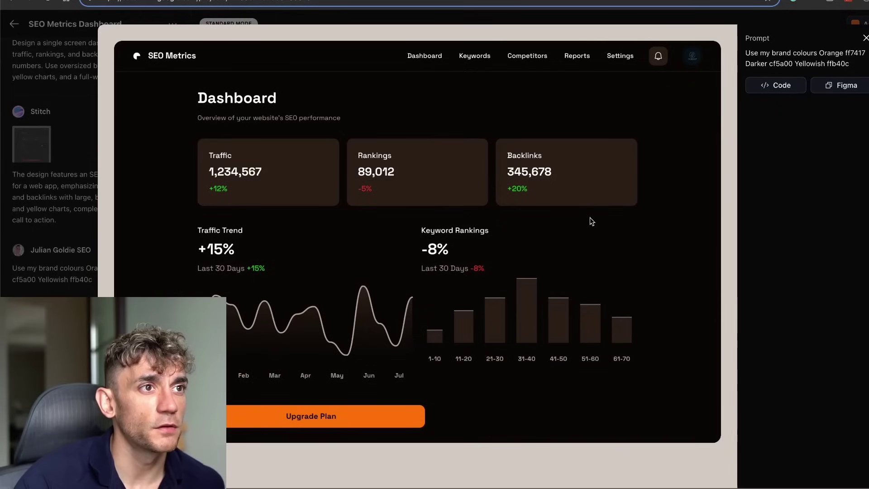
{"action": "key", "text": "Escape"}
{"action": "left_click", "coordinate": [698, 137]}
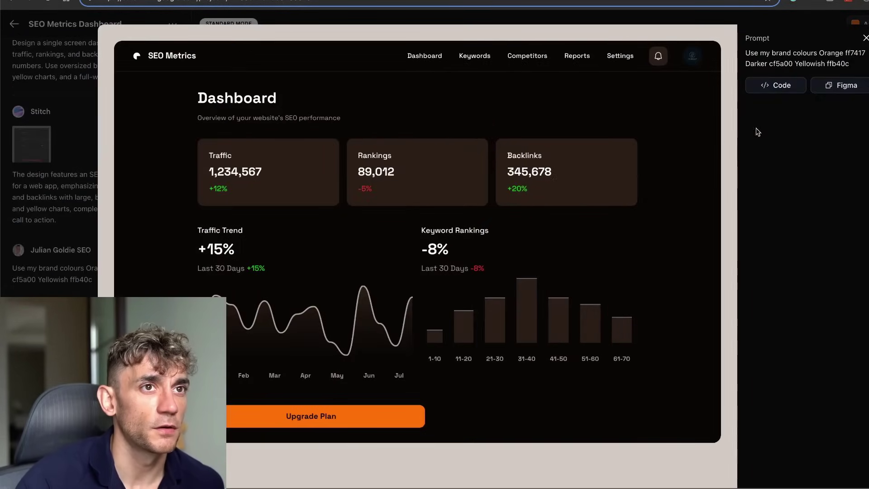
Show the design's HTML code and select all of it.
{"action": "left_click", "coordinate": [783, 86]}
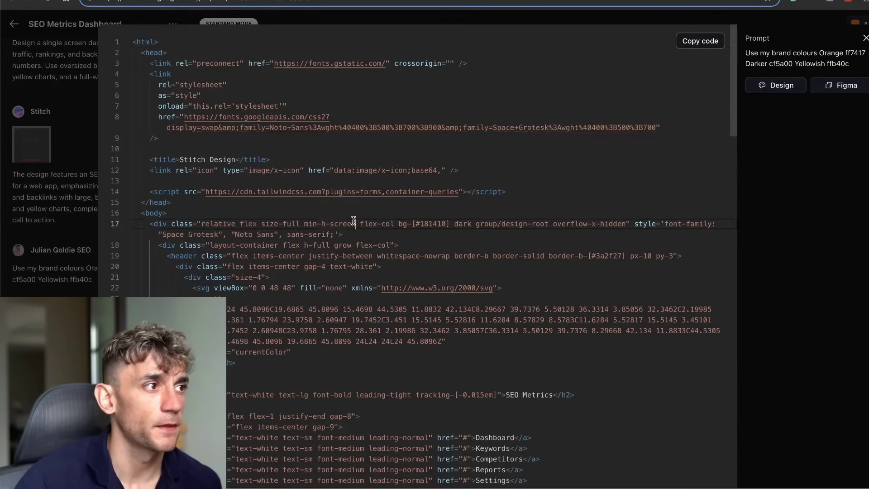
{"action": "left_click_drag", "start_coordinate": [133, 42], "coordinate": [408, 485]}
{"action": "scroll", "coordinate": [407, 227], "scroll_direction": "up", "scroll_amount": 15}
Open bolt.new in a new browser tab.
{"action": "key", "text": "ctrl+t"}
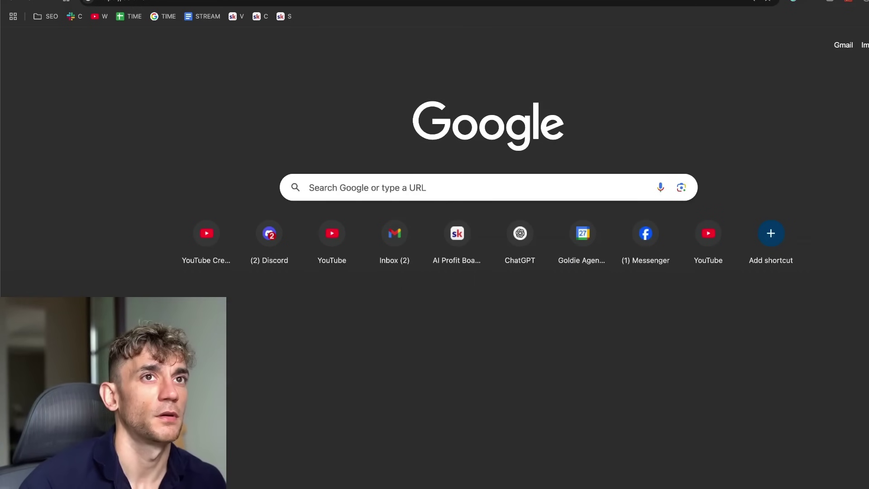
{"action": "type", "text": "bolt.new"}
{"action": "key", "text": "Return"}
Submit the pasted dashboard HTML to Bolt prefixed with 'Use this code > Generate the rest'.
{"action": "key", "text": "ctrl+v"}
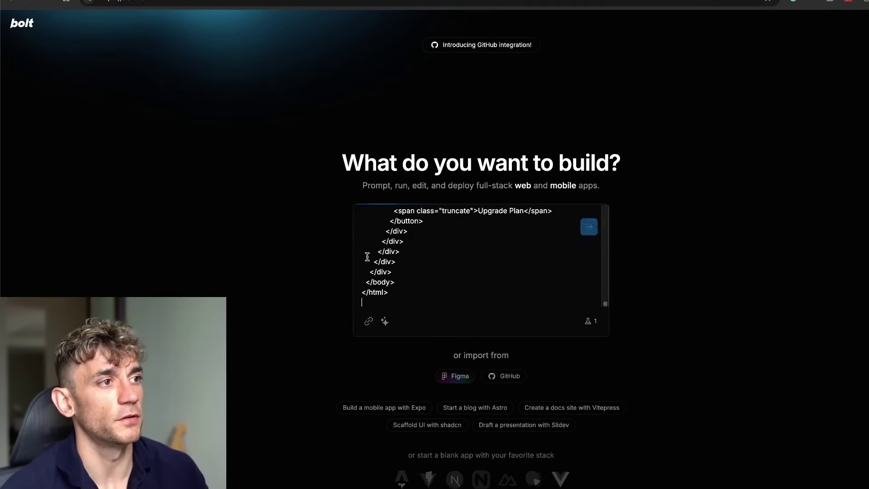
{"action": "key", "text": "ctrl+Home"}
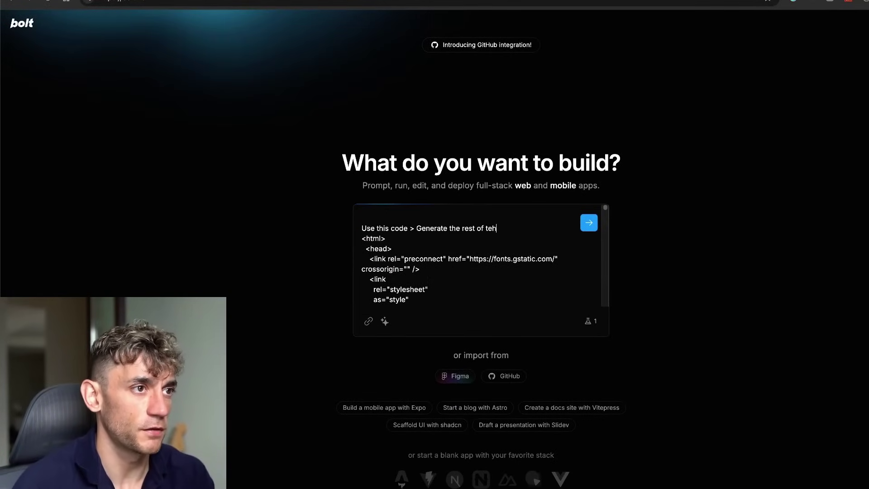
{"action": "key", "text": "Return"}
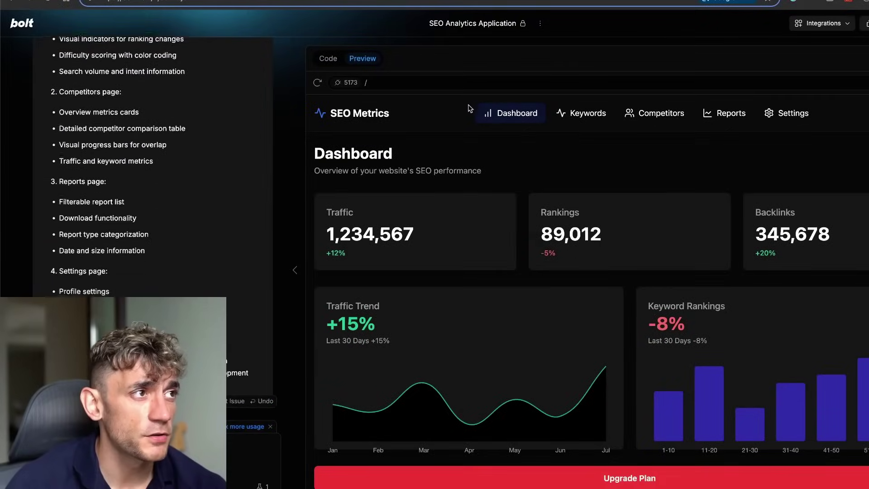
Click through the Keywords, Competitors, Reports and Settings preview pages, ending on Dashboard.
{"action": "scroll", "coordinate": [192, 192], "scroll_direction": "down", "scroll_amount": 2}
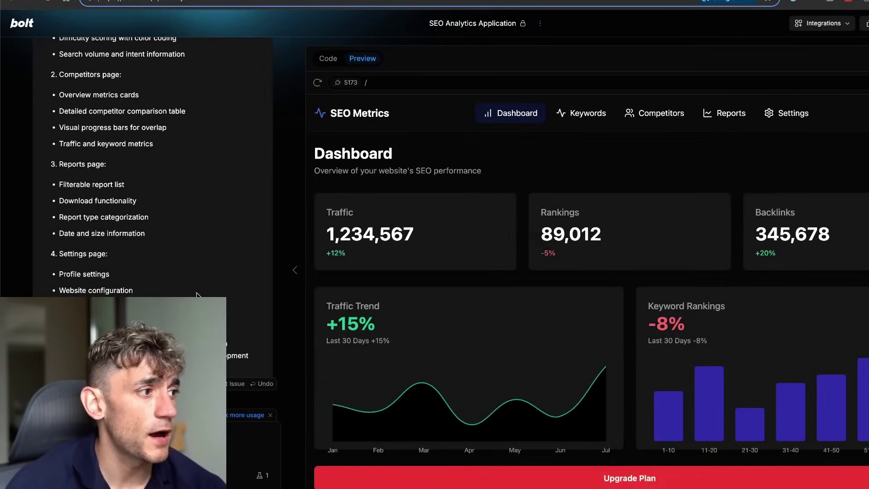
{"action": "scroll", "coordinate": [192, 192], "scroll_direction": "down", "scroll_amount": 15}
{"action": "scroll", "coordinate": [192, 192], "scroll_direction": "up", "scroll_amount": 20}
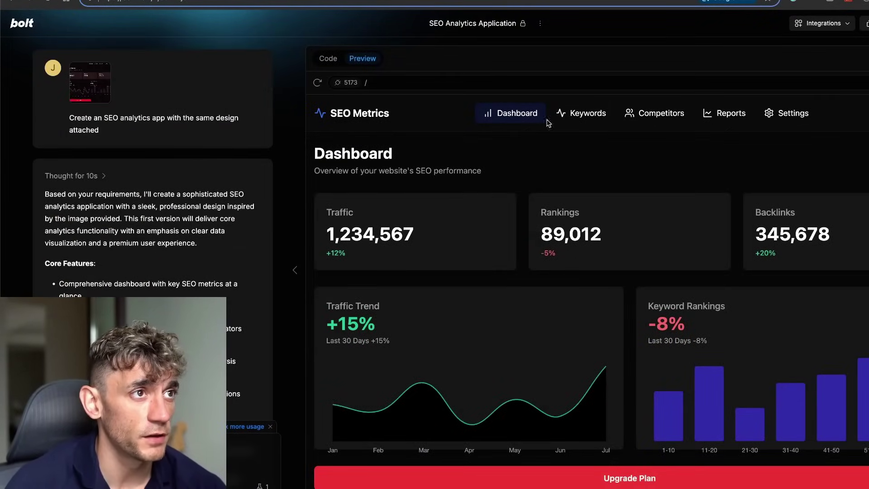
{"action": "left_click", "coordinate": [566, 115]}
{"action": "left_click", "coordinate": [682, 115]}
{"action": "left_click", "coordinate": [727, 113]}
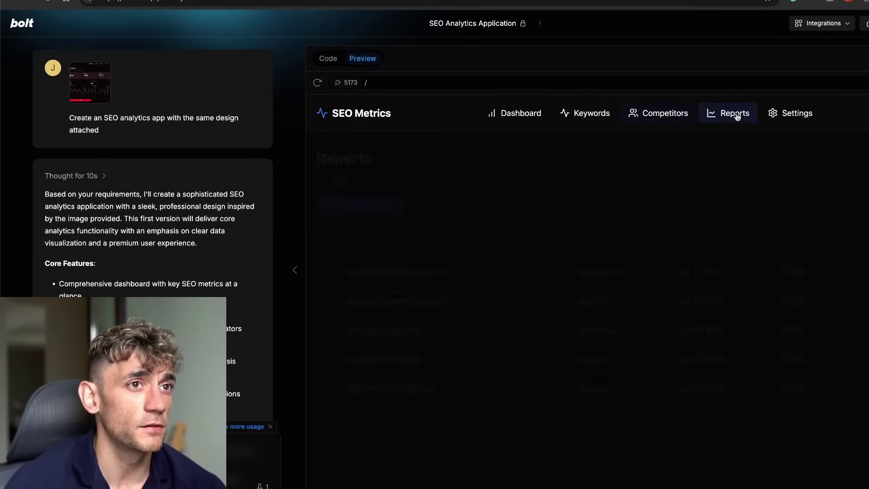
{"action": "left_click", "coordinate": [788, 113]}
{"action": "left_click", "coordinate": [507, 117]}
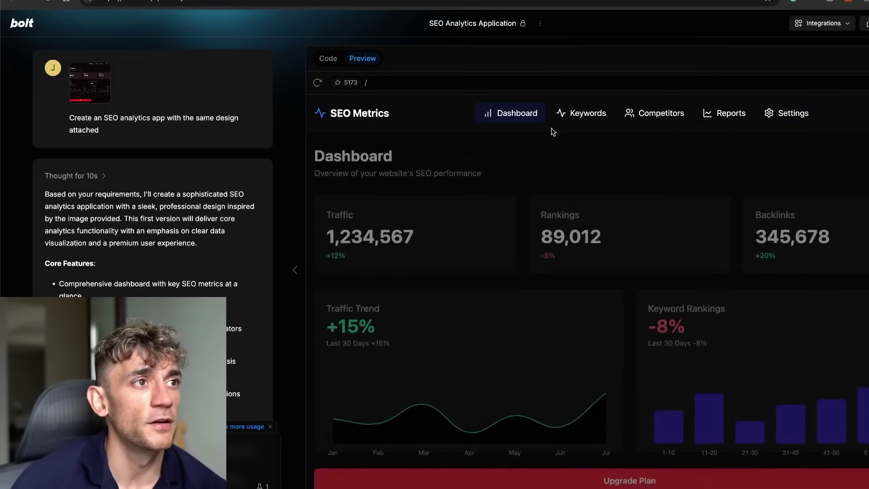
Scroll through Bolt's chat panel and select a line of its text.
{"action": "scroll", "coordinate": [68, 118], "scroll_direction": "down", "scroll_amount": 10}
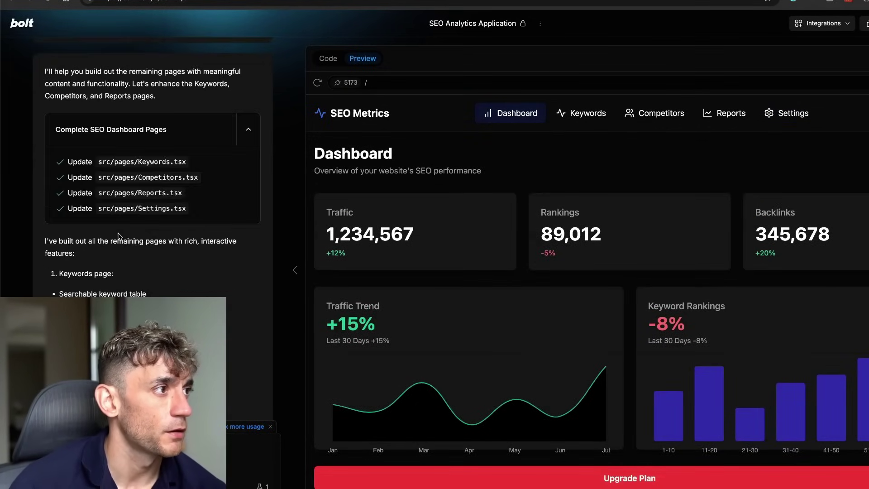
{"action": "scroll", "coordinate": [71, 227], "scroll_direction": "up", "scroll_amount": 4}
{"action": "left_click_drag", "start_coordinate": [72, 226], "coordinate": [178, 228]}
{"action": "mouse_move", "coordinate": [89, 281]}
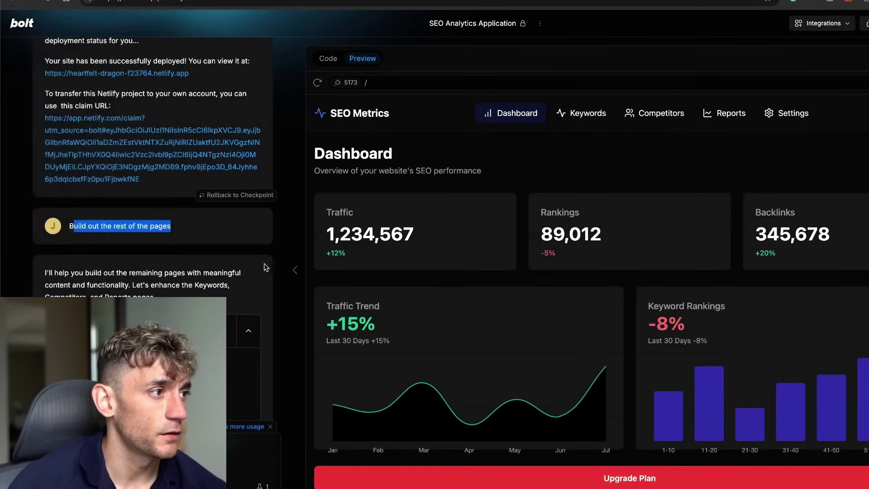
{"action": "scroll", "coordinate": [142, 179], "scroll_direction": "down", "scroll_amount": 5}
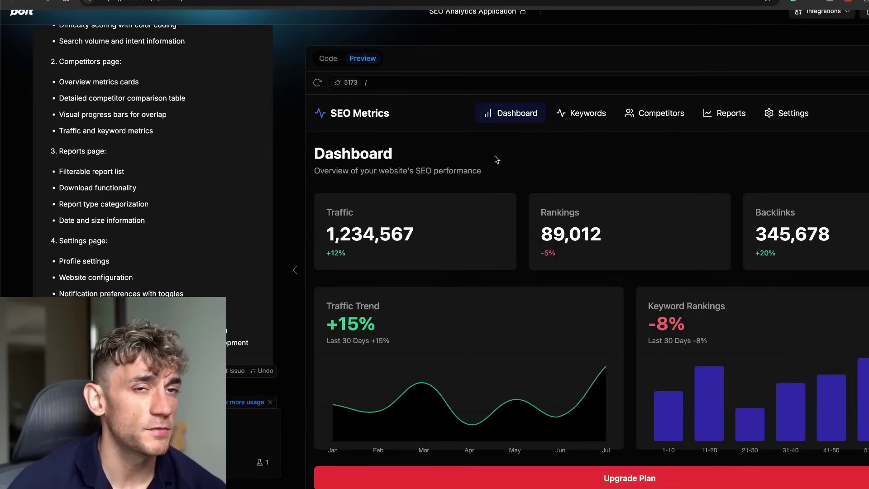
{"action": "scroll", "coordinate": [555, 207], "scroll_direction": "down", "scroll_amount": 1}
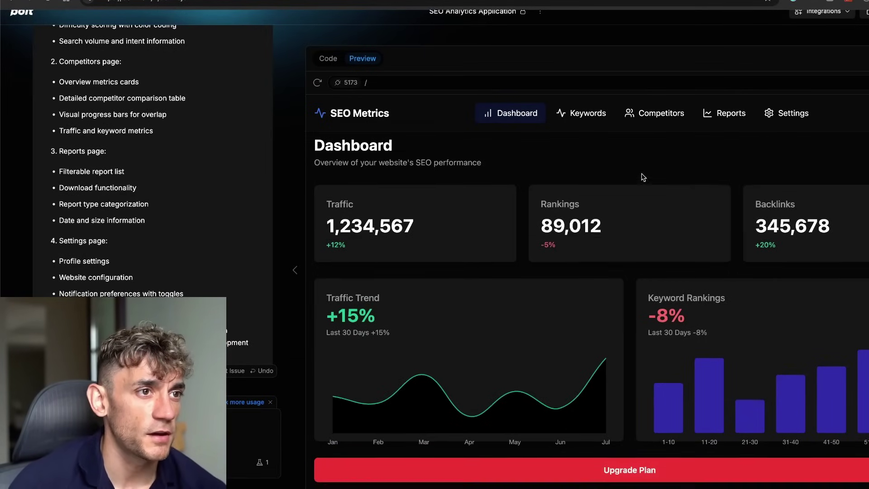
Recheck the Keywords, Competitors, Reports and Settings pages, then return to Dashboard.
{"action": "left_click", "coordinate": [578, 117]}
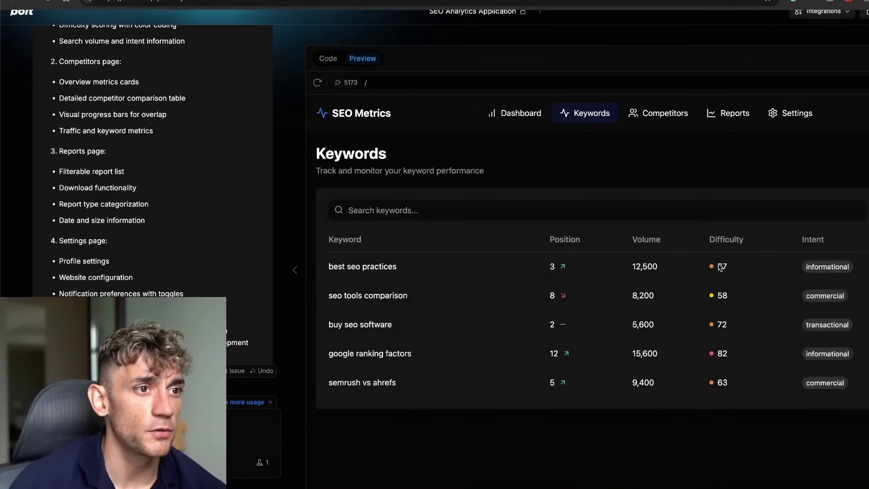
{"action": "left_click", "coordinate": [656, 113]}
{"action": "scroll", "coordinate": [634, 163], "scroll_direction": "down", "scroll_amount": 1}
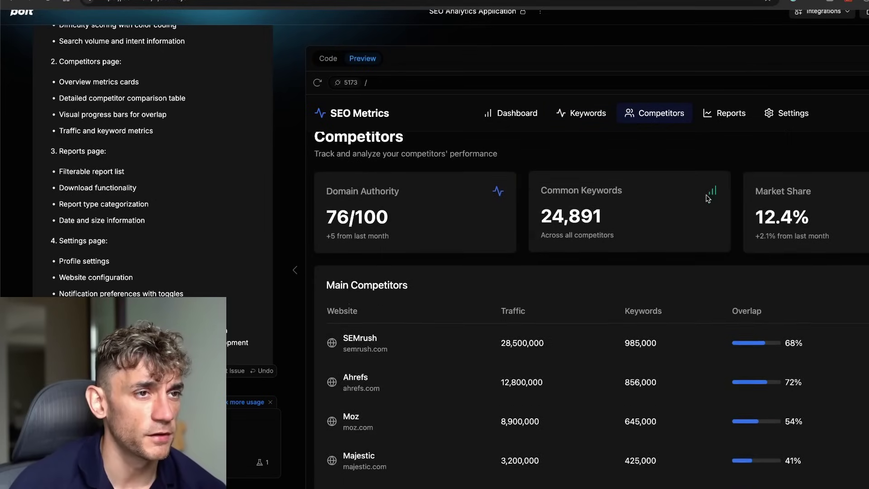
{"action": "scroll", "coordinate": [670, 145], "scroll_direction": "up", "scroll_amount": 1}
{"action": "left_click", "coordinate": [729, 114]}
{"action": "left_click", "coordinate": [794, 116]}
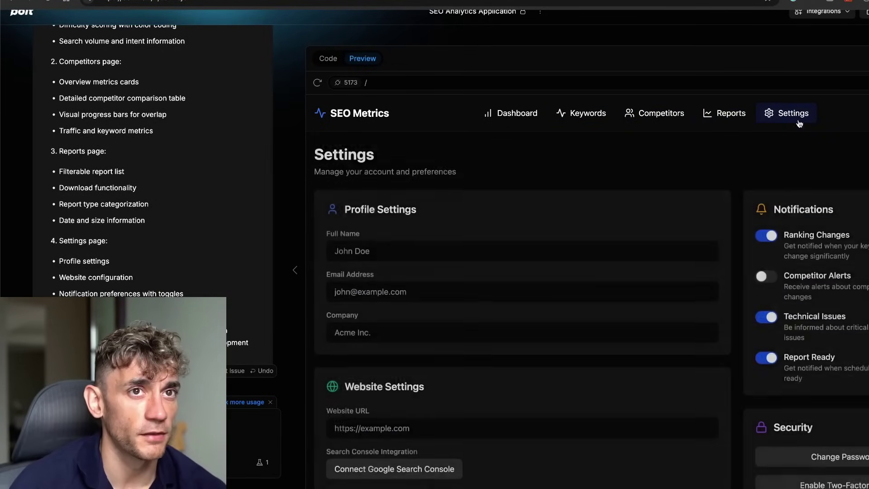
{"action": "left_click", "coordinate": [501, 115]}
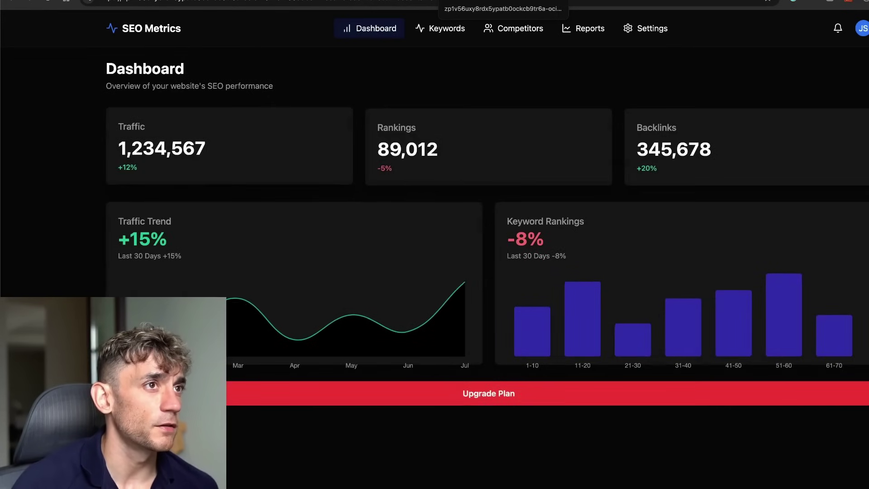
Select the web address of the deployed SEO Metrics dashboard in its own tab.
{"action": "left_click", "coordinate": [239, 3]}
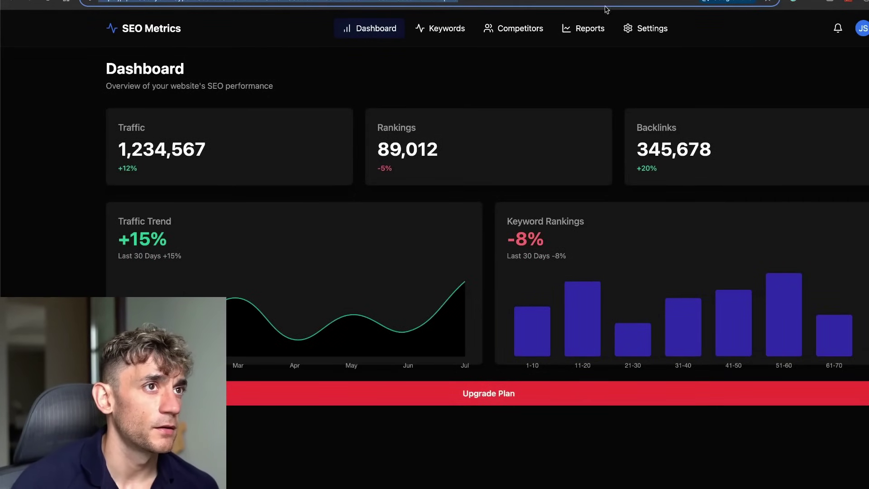
Back in the Bolt editor, view the source files, download the project code, and check the integrations list.
{"action": "key", "text": "ctrl+w"}
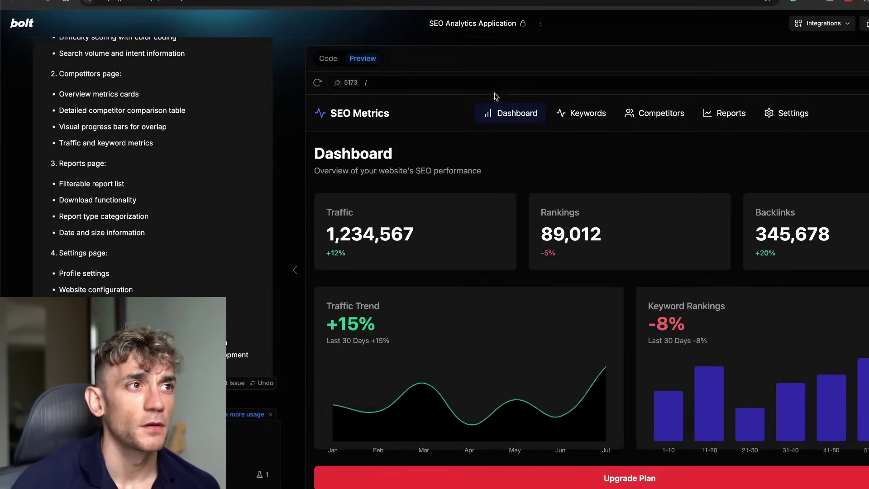
{"action": "left_click", "coordinate": [329, 59]}
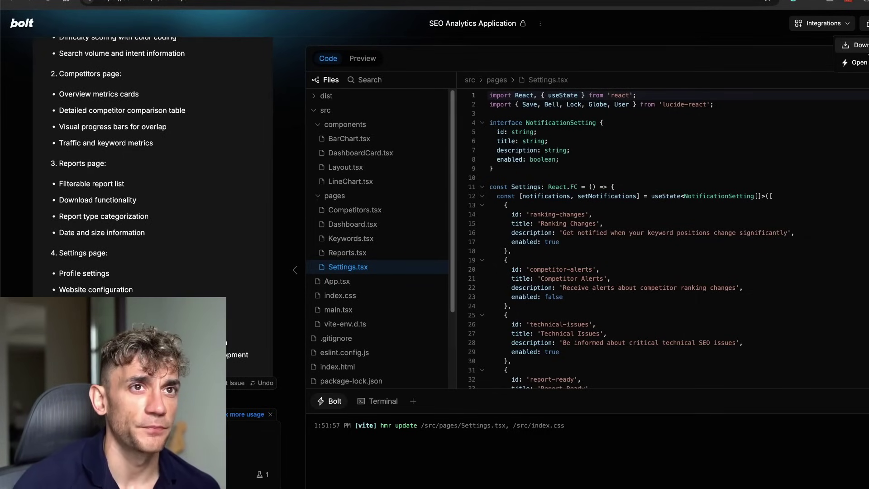
{"action": "left_click", "coordinate": [856, 45]}
{"action": "left_click", "coordinate": [825, 23]}
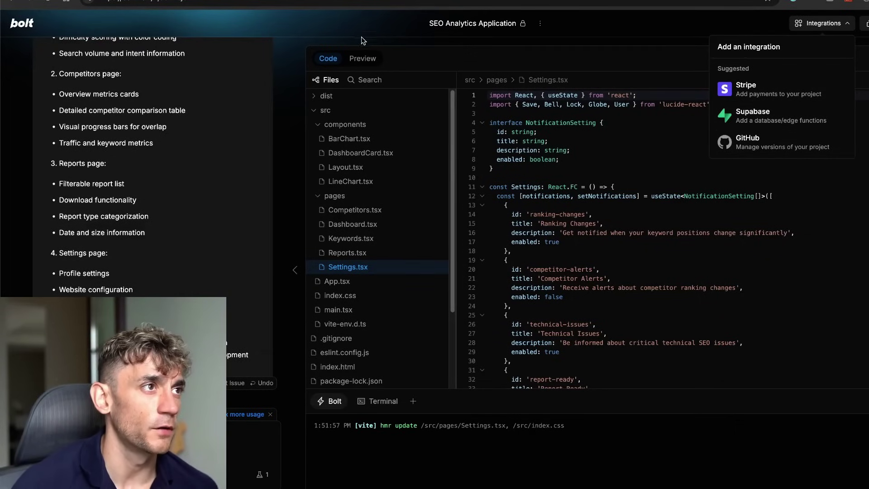
{"action": "left_click", "coordinate": [362, 57]}
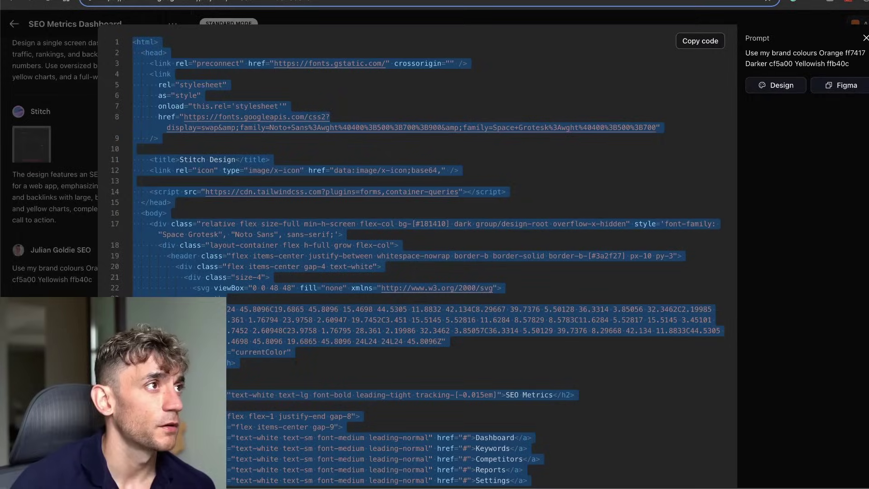
Close the HTML code overlay to reveal the brand-coloured SEO Metrics Dashboard design preview.
{"action": "left_click", "coordinate": [859, 44]}
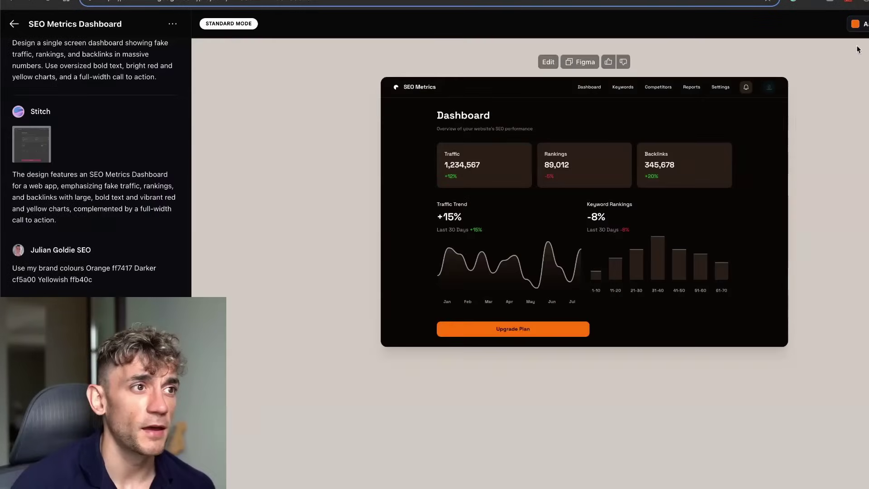
{"action": "scroll", "coordinate": [96, 167], "scroll_direction": "up", "scroll_amount": 1}
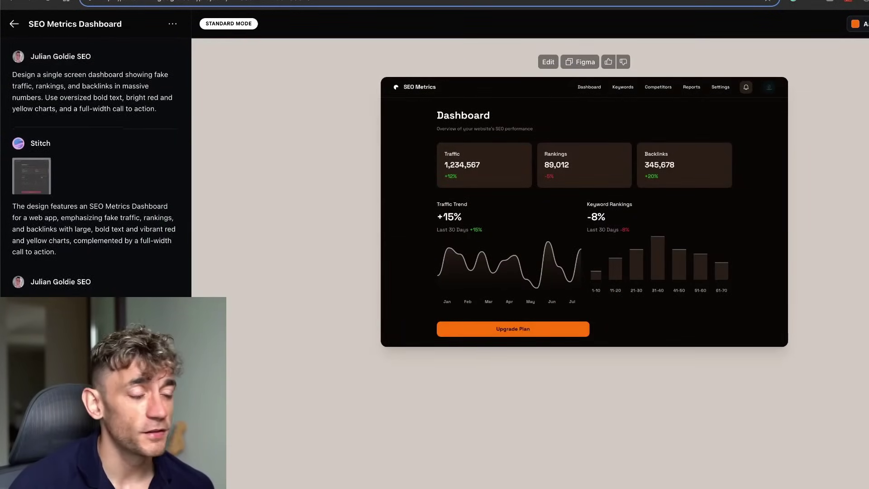
{"action": "scroll", "coordinate": [95, 167], "scroll_direction": "down", "scroll_amount": 3}
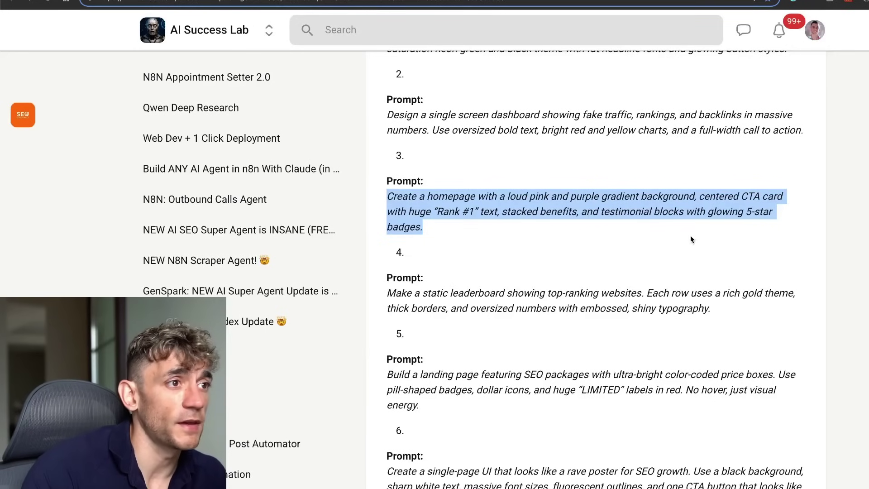
Open the 'Want to make money & Save Time with AI?' lesson from the Classroom sidebar.
{"action": "scroll", "coordinate": [691, 235], "scroll_direction": "up", "scroll_amount": 15}
{"action": "scroll", "coordinate": [542, 148], "scroll_direction": "down", "scroll_amount": 20}
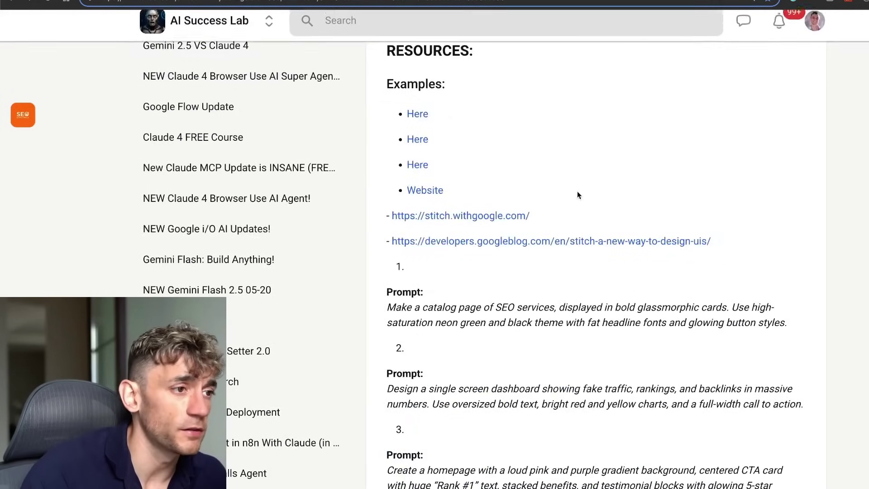
{"action": "scroll", "coordinate": [574, 238], "scroll_direction": "up", "scroll_amount": 20}
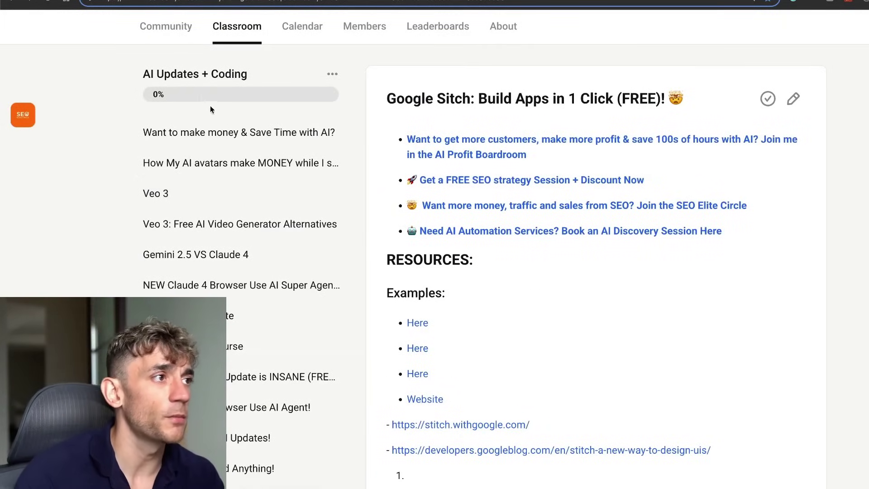
{"action": "left_click", "coordinate": [175, 135]}
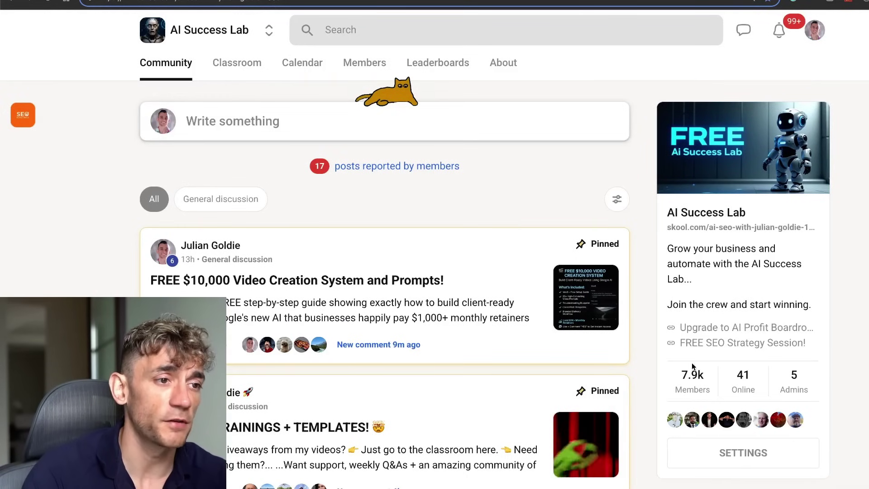
Scroll through the AI Success Lab community feed below the pinned Video Creation System post.
{"action": "scroll", "coordinate": [712, 365], "scroll_direction": "down", "scroll_amount": 1}
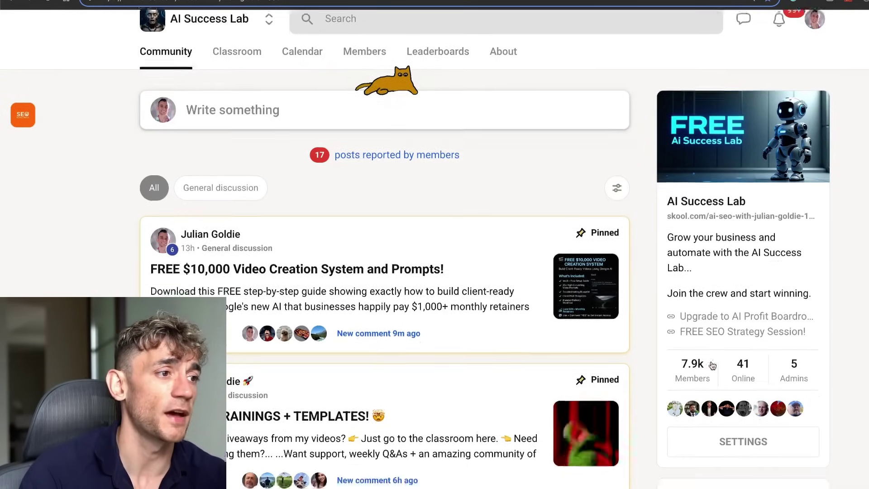
{"action": "scroll", "coordinate": [712, 365], "scroll_direction": "down", "scroll_amount": 10}
{"action": "scroll", "coordinate": [544, 318], "scroll_direction": "down", "scroll_amount": 8}
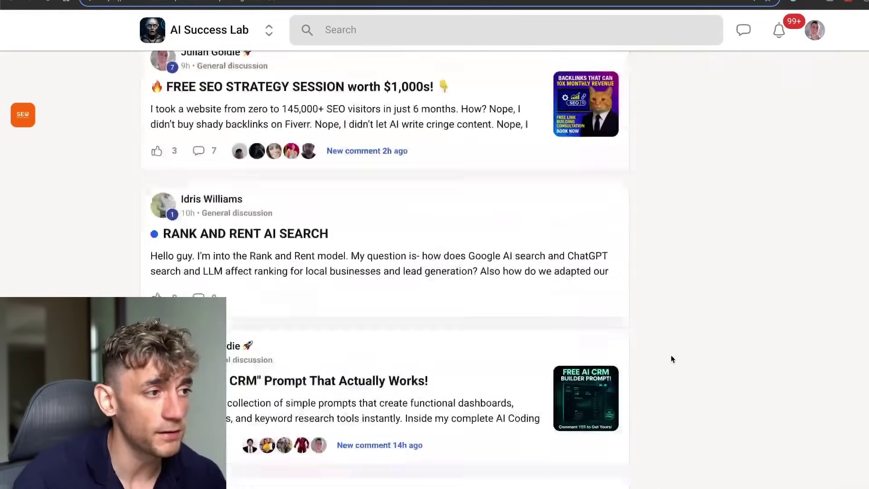
{"action": "scroll", "coordinate": [629, 332], "scroll_direction": "up", "scroll_amount": 15}
Go to the AI Profit Boardroom community via 'ai p' in the address bar and view its Classroom.
{"action": "type", "text": "ai p"}
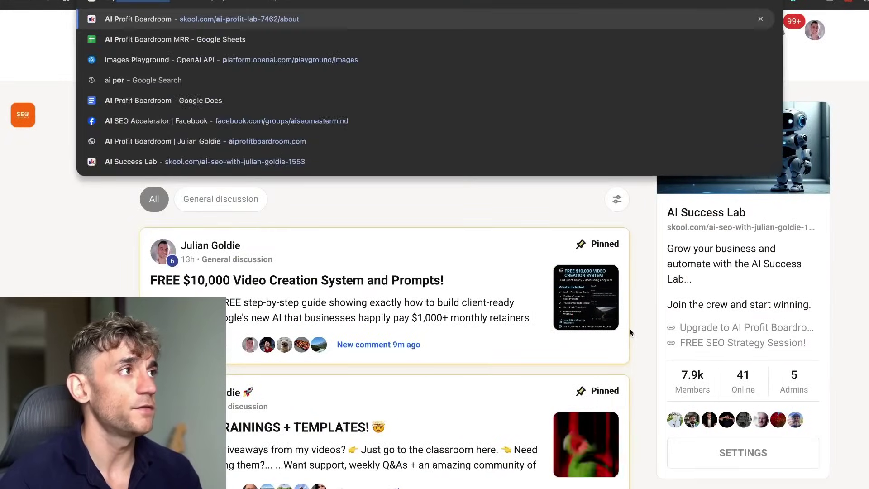
{"action": "key", "text": "Return"}
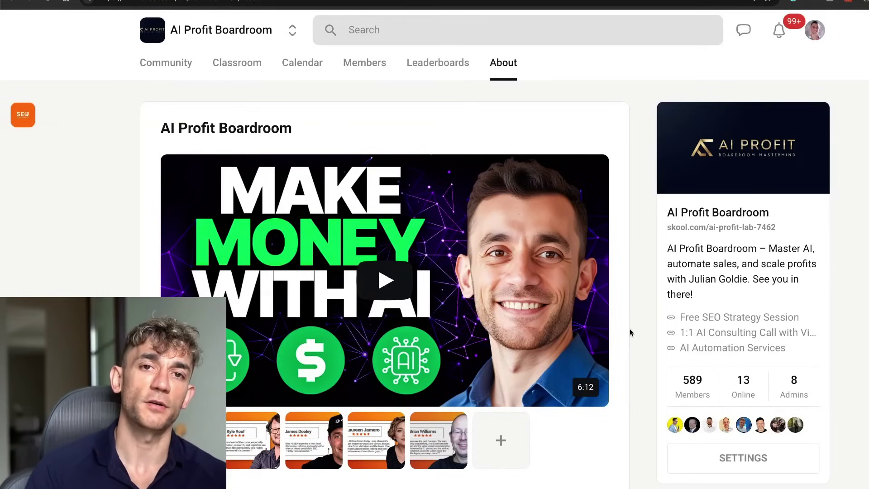
{"action": "left_click", "coordinate": [239, 69]}
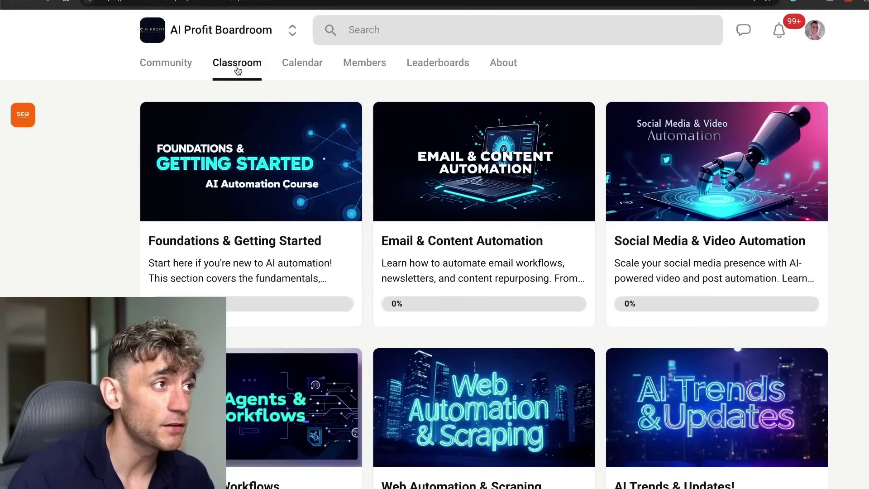
Scroll its Community feed, revisit the Classroom, and end on the About page.
{"action": "left_click", "coordinate": [165, 73]}
{"action": "scroll", "coordinate": [284, 251], "scroll_direction": "down", "scroll_amount": 10}
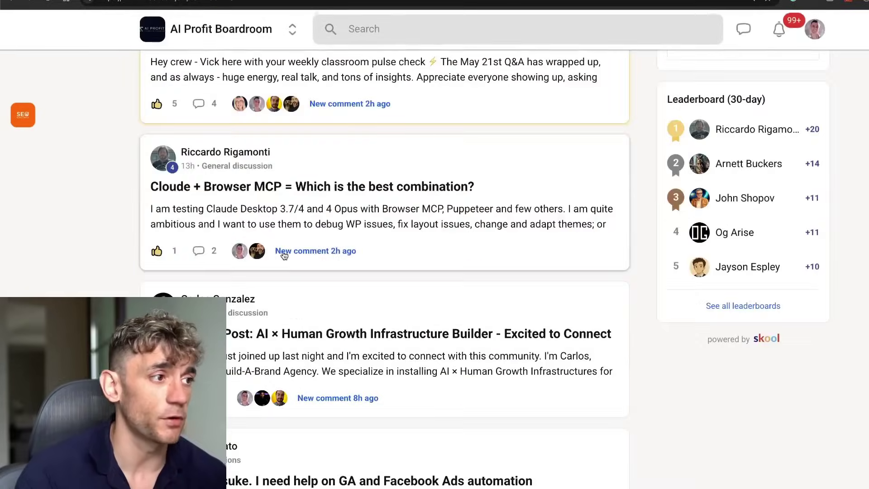
{"action": "scroll", "coordinate": [275, 280], "scroll_direction": "up", "scroll_amount": 10}
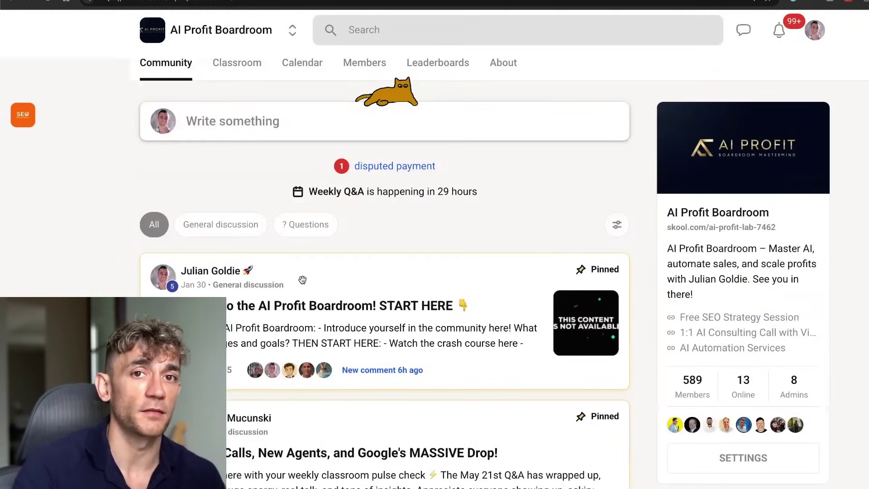
{"action": "left_click", "coordinate": [225, 66]}
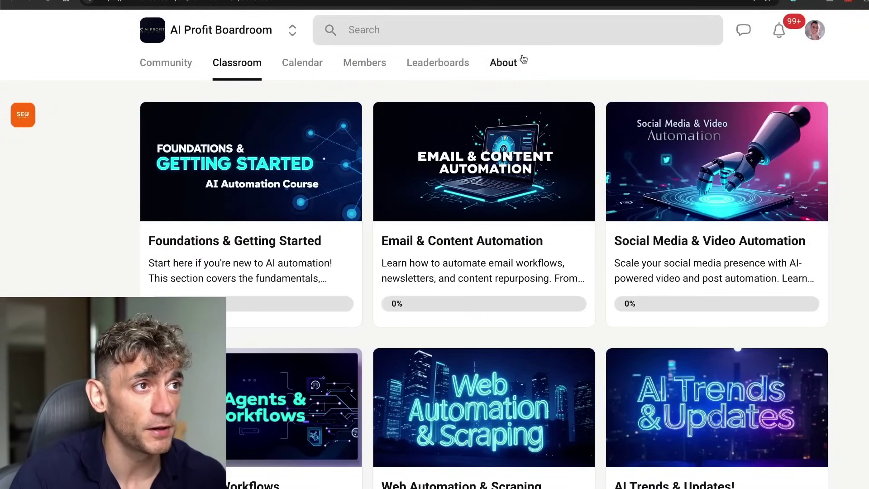
{"action": "left_click", "coordinate": [500, 63]}
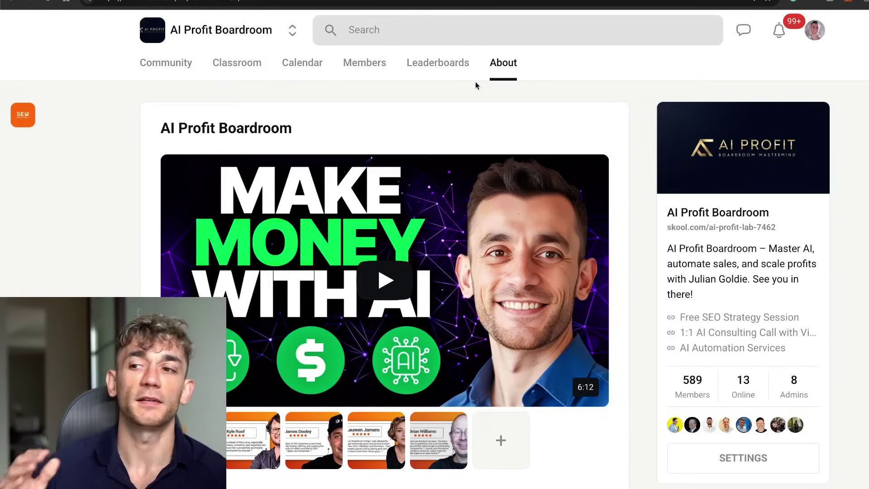